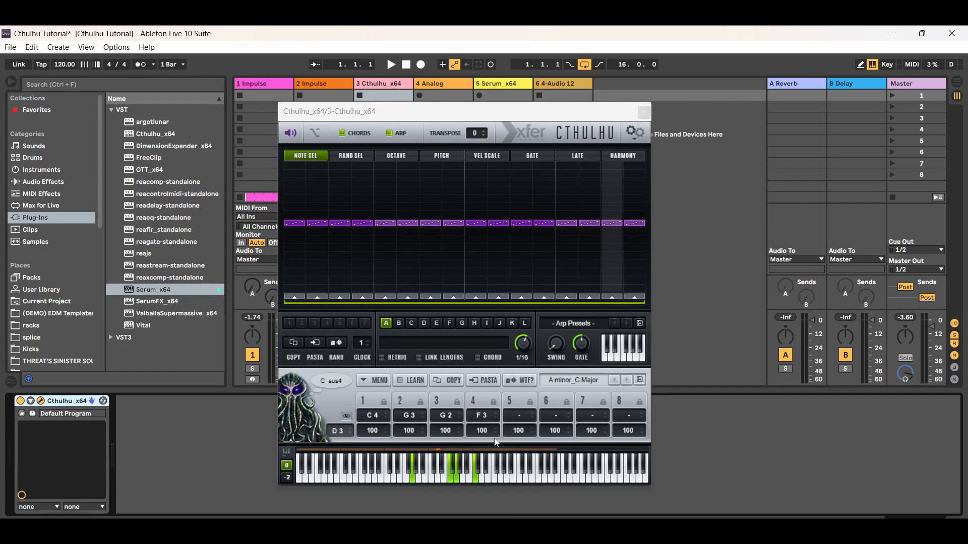
Close the Cthulhu window, select track 3 Cthulhu_x64, and locate Cthulhu_x64 among the VST plug-ins in the browser.
left_click(645, 113)
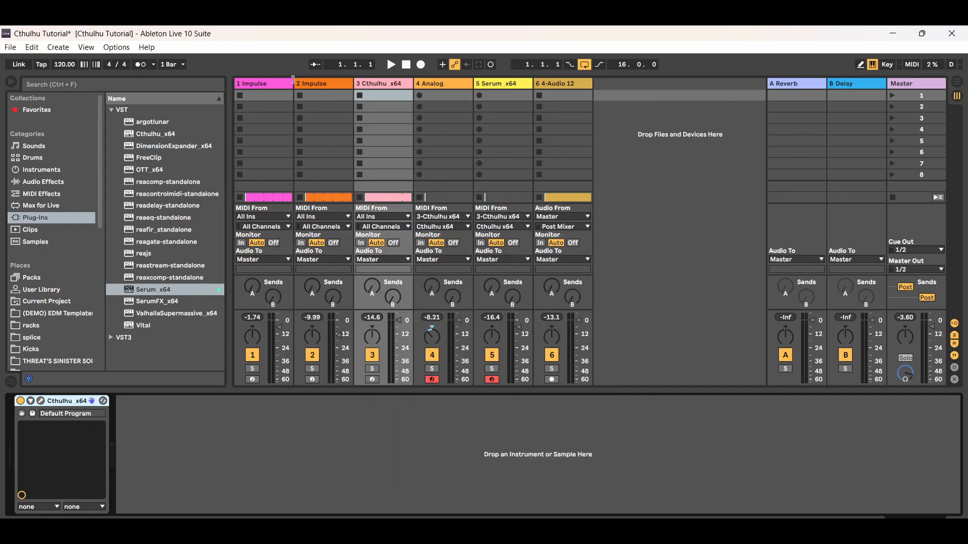
left_click(377, 85)
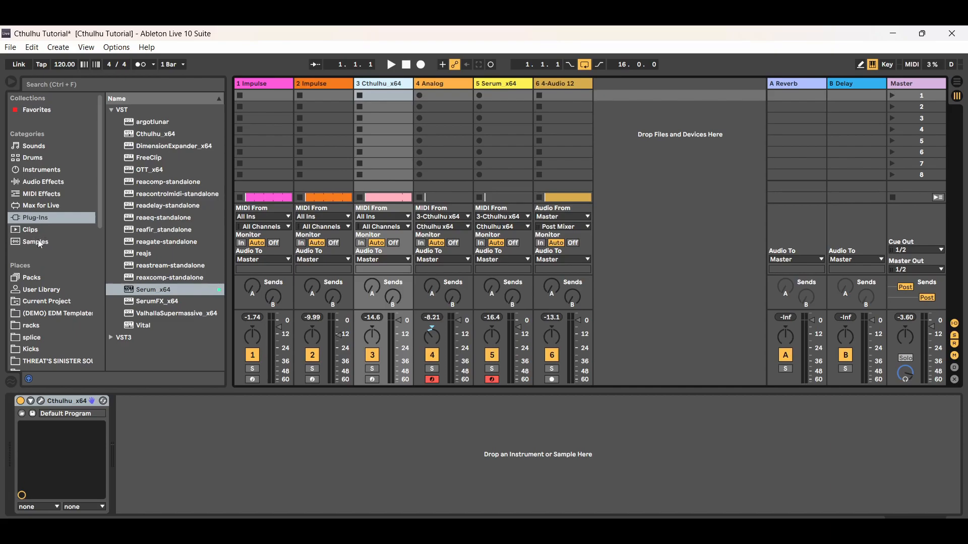
left_click(111, 111)
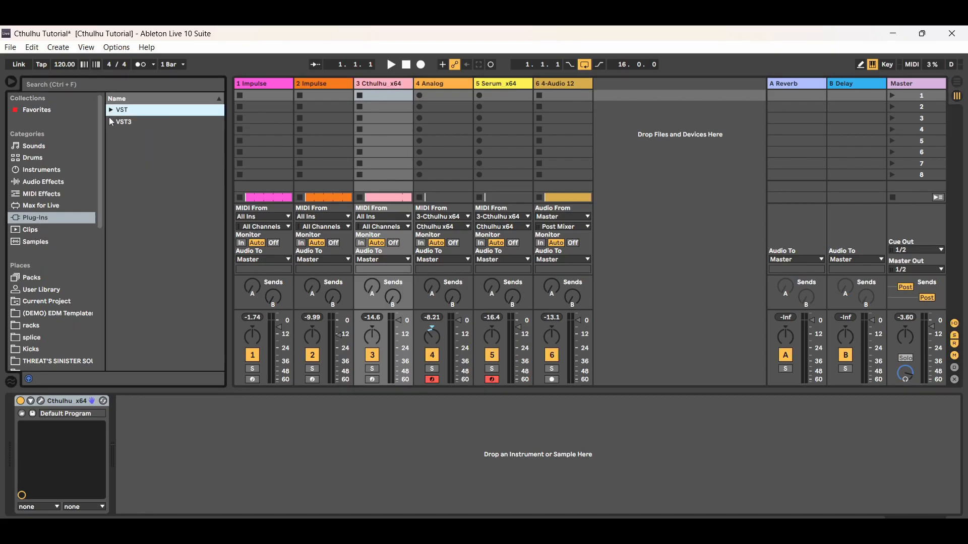
left_click(111, 122)
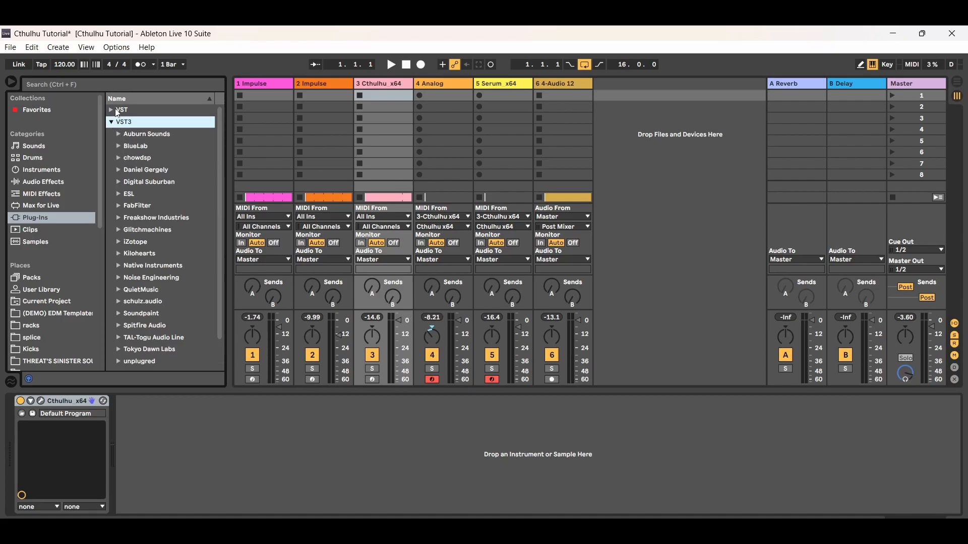
left_click(112, 110)
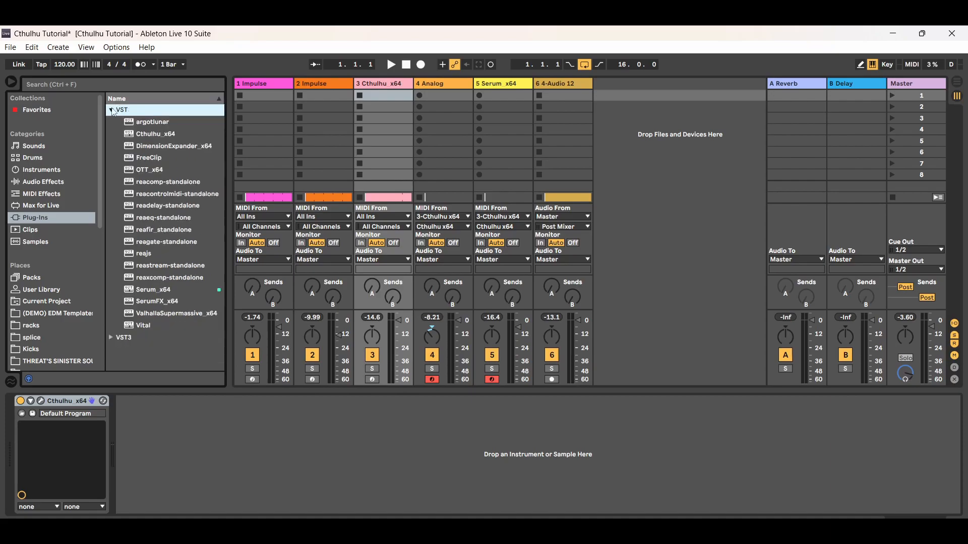
left_click(150, 134)
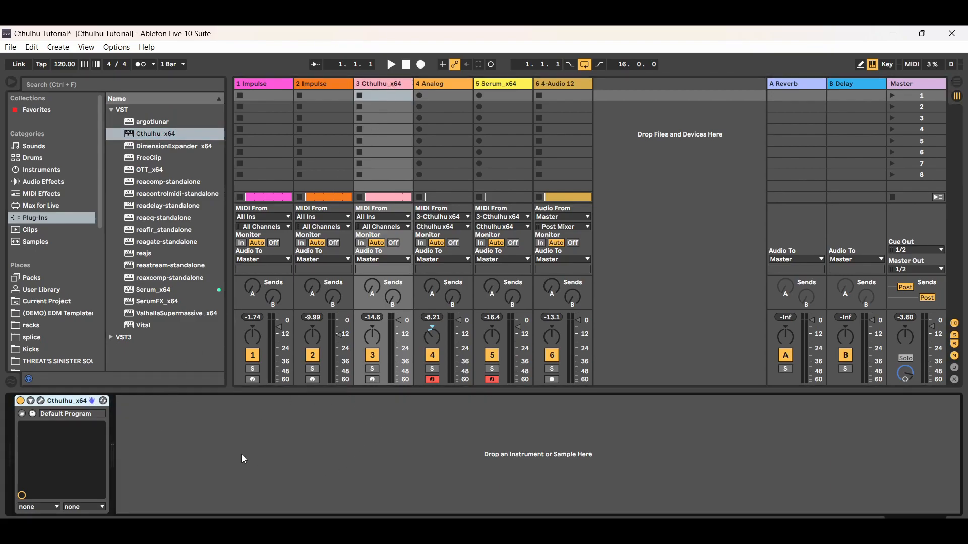
Reopen the Cthulhu plug-in on track 3, turn Arp off and keep only Chords enabled, with its window moved lower.
left_click(41, 401)
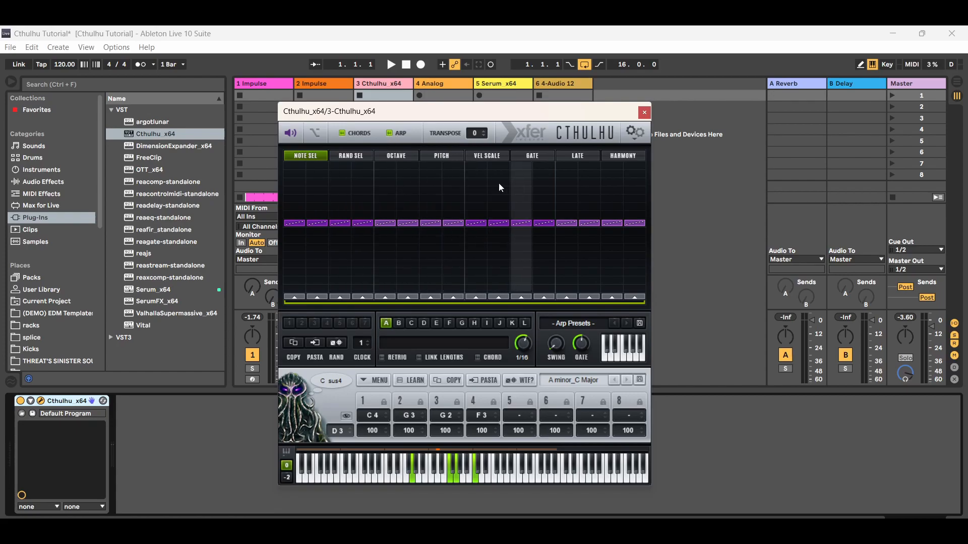
left_click(391, 133)
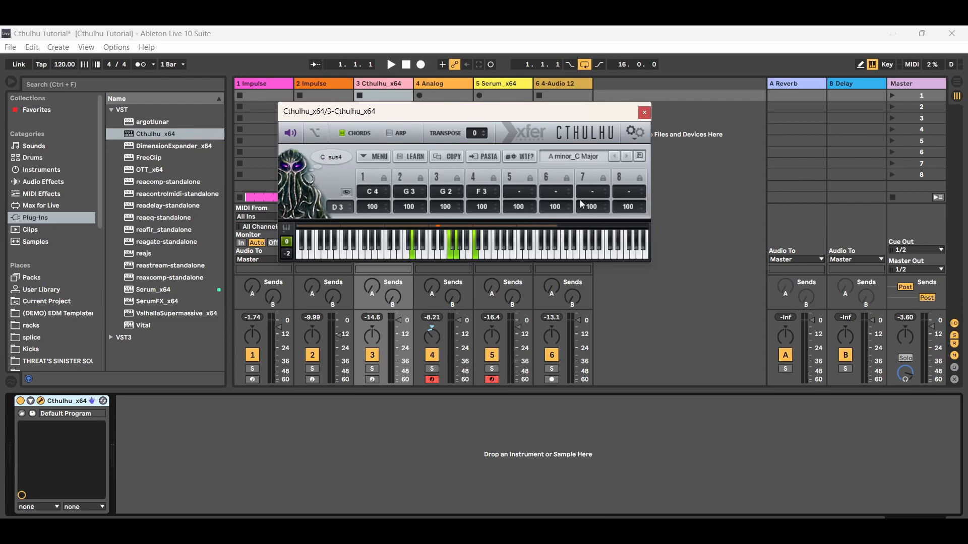
left_click(390, 134)
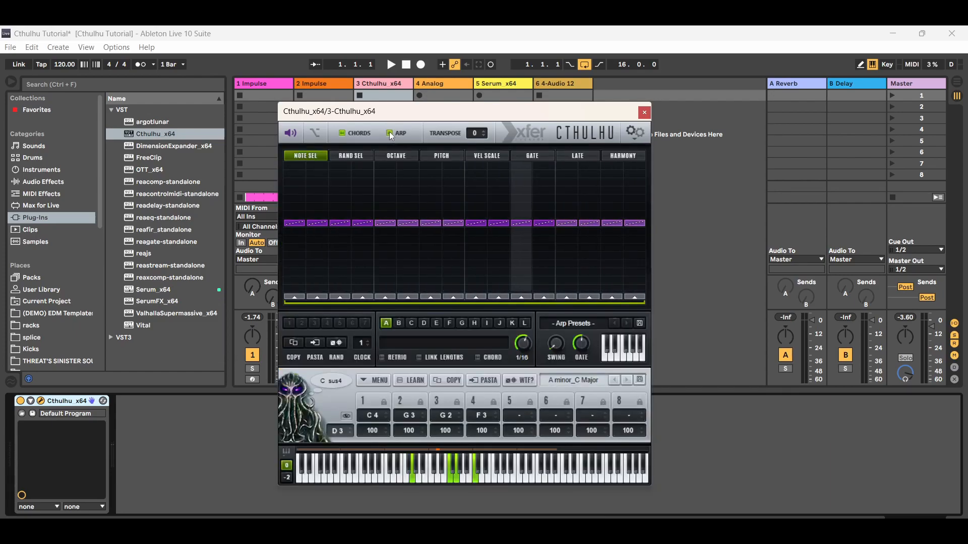
left_click(343, 133)
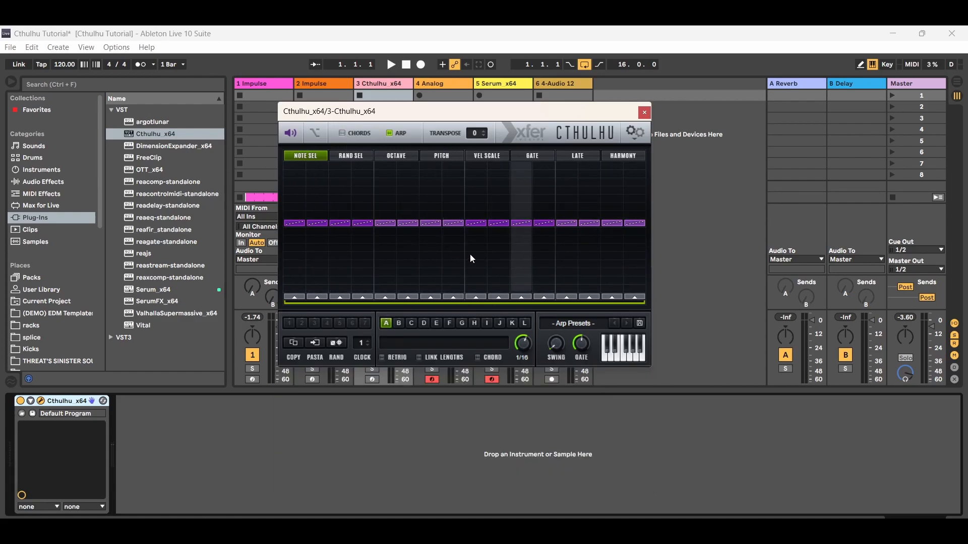
left_click(341, 133)
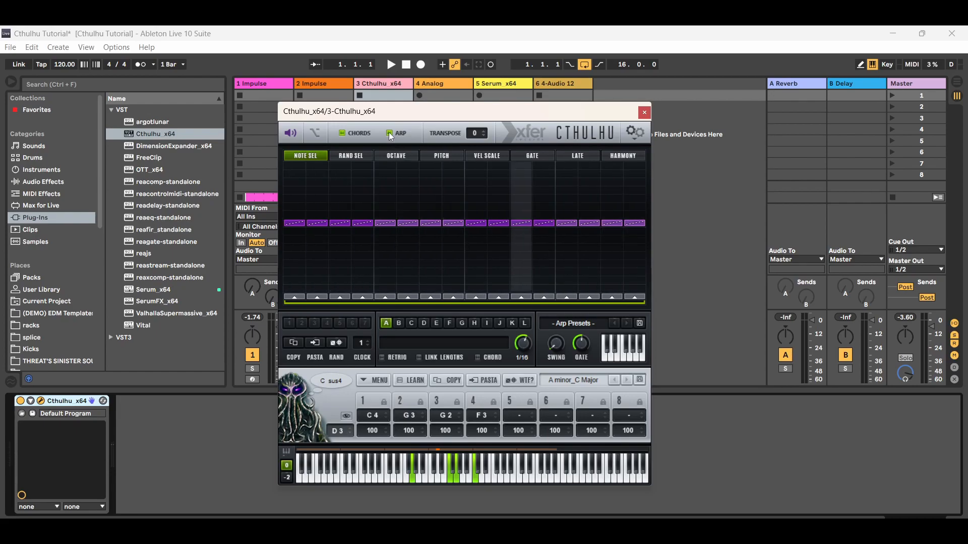
left_click(390, 134)
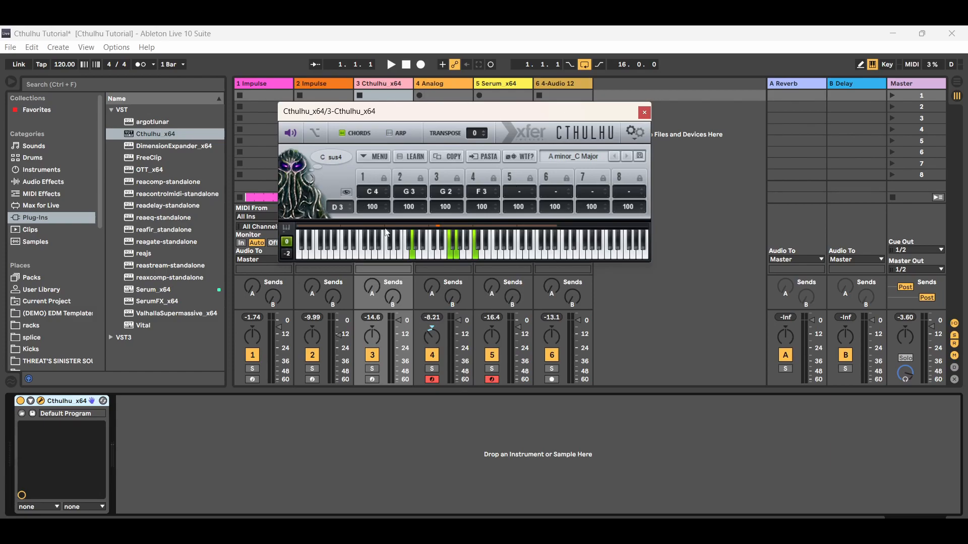
left_click_drag(483, 109, 485, 223)
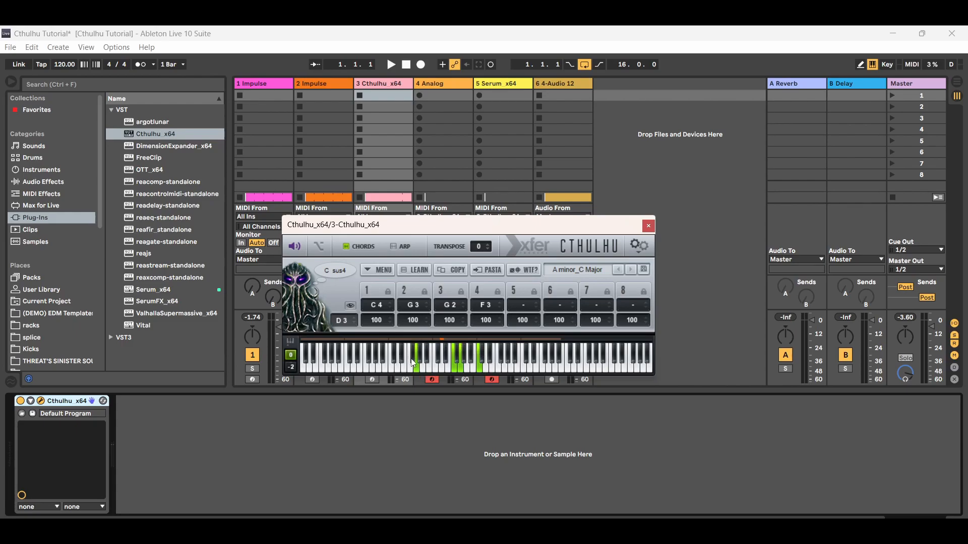
Examine Cthulhu's chord preset categories and the key choices under Icon_Diatonic, keeping the current preset.
left_click(583, 271)
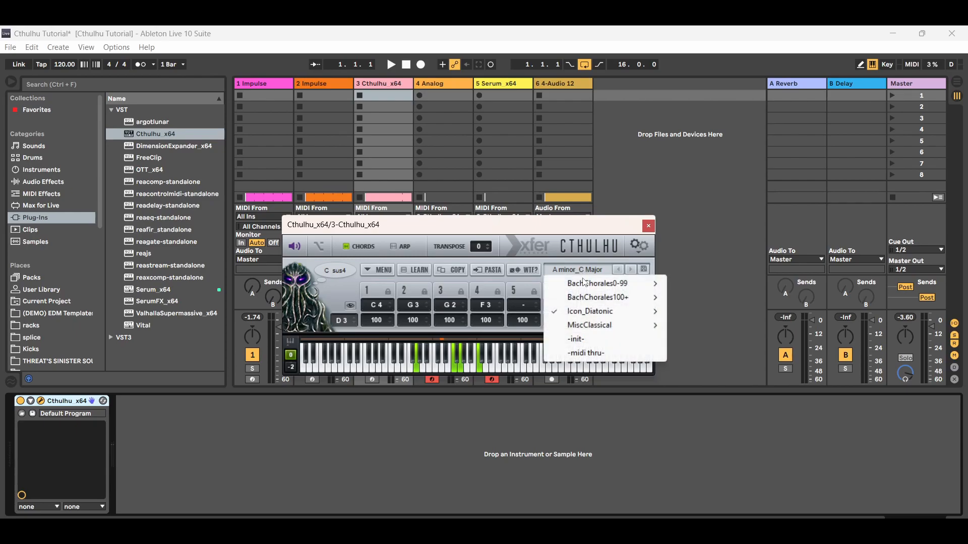
mouse_move(609, 316)
left_click(594, 226)
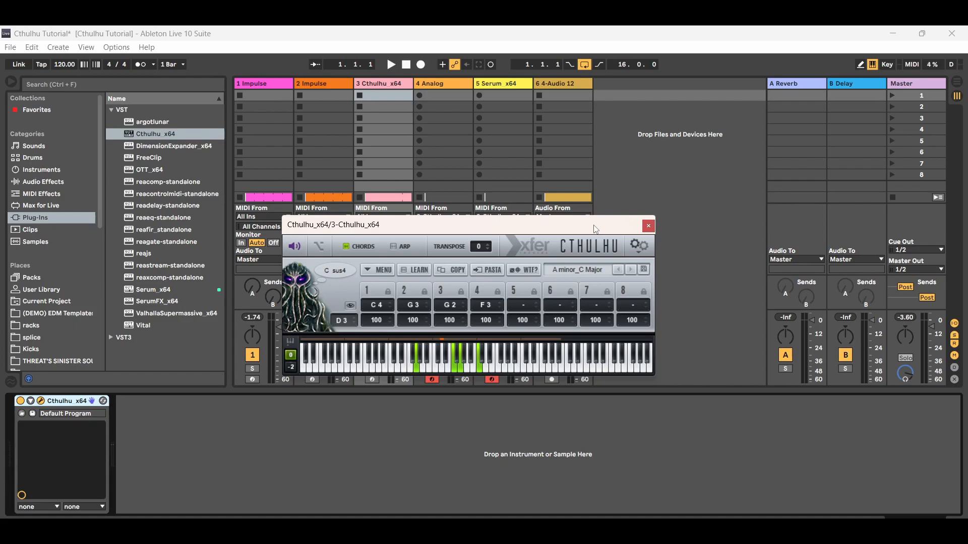
left_click(589, 270)
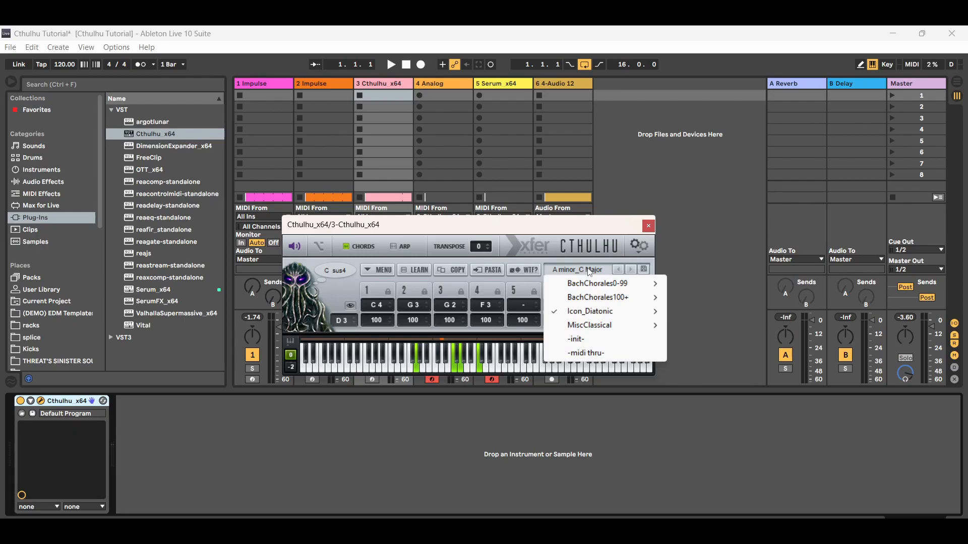
mouse_move(596, 314)
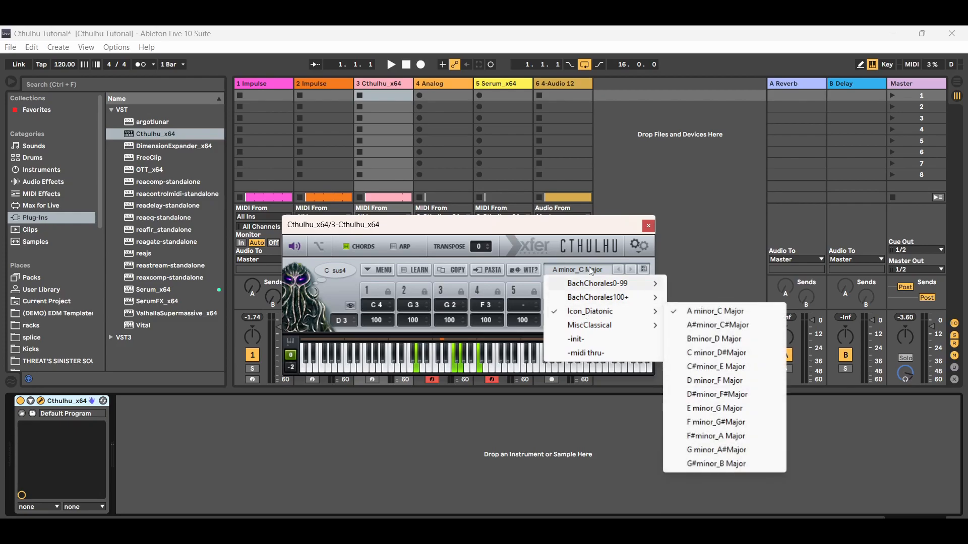
left_click(690, 255)
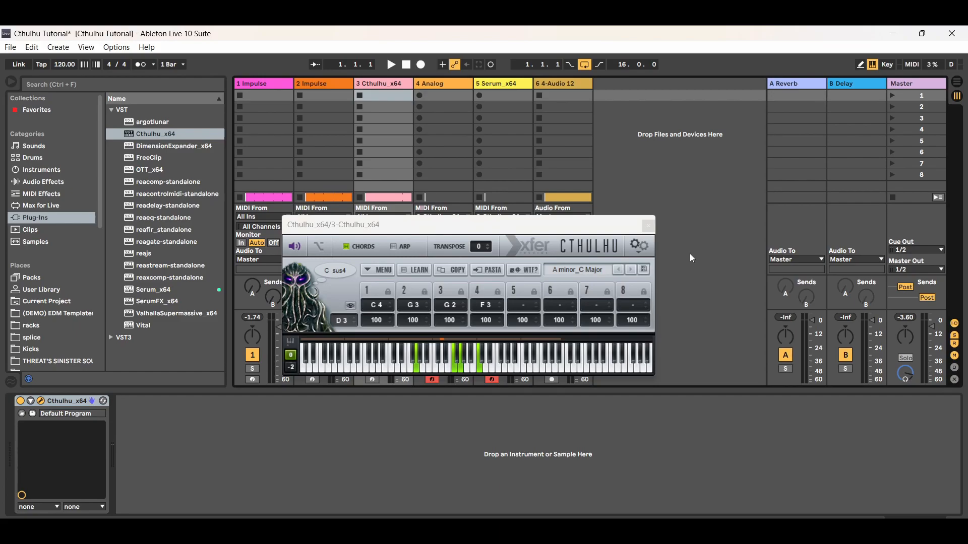
Close the plug-in window, show the arrangement, and inspect the notes in the Cthulhu track's MIDI clip.
left_click(388, 81)
left_click(648, 226)
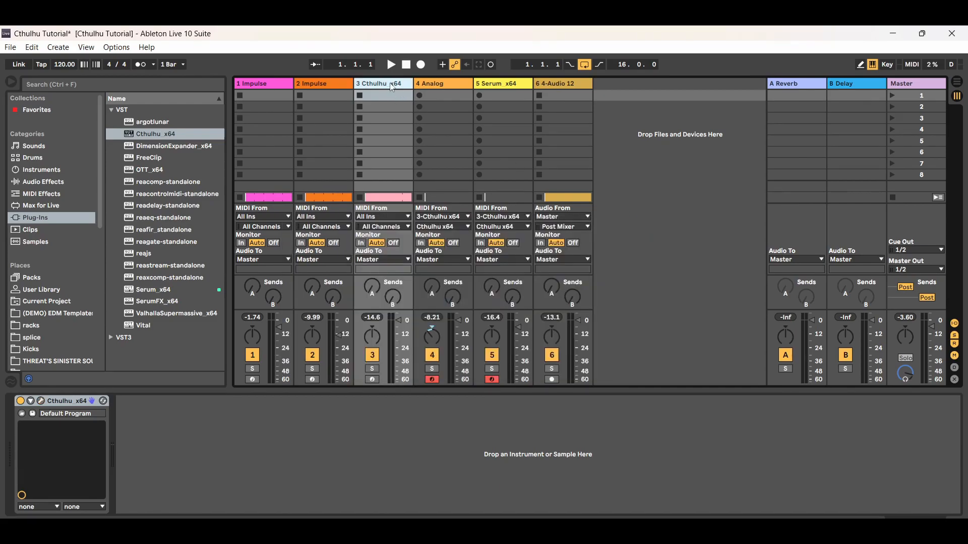
left_click(957, 82)
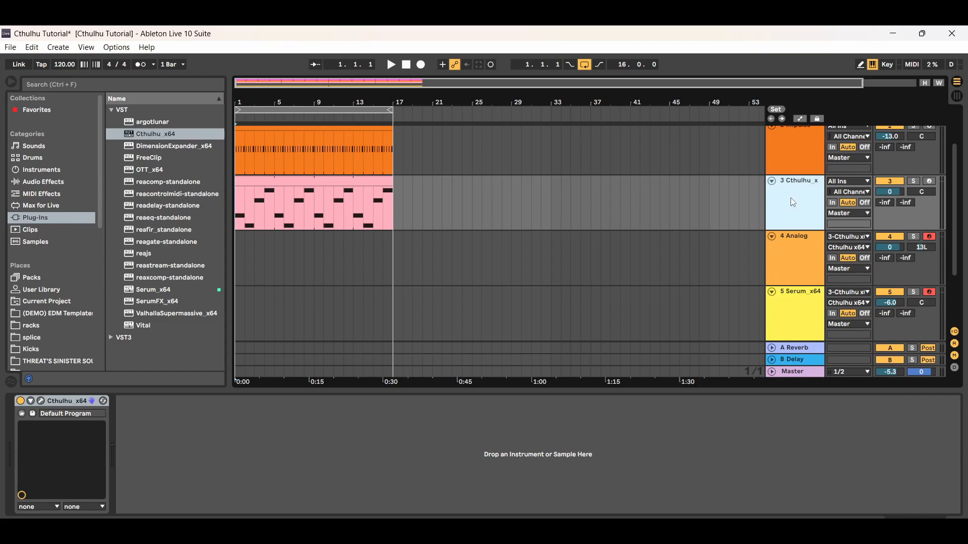
double_click(320, 181)
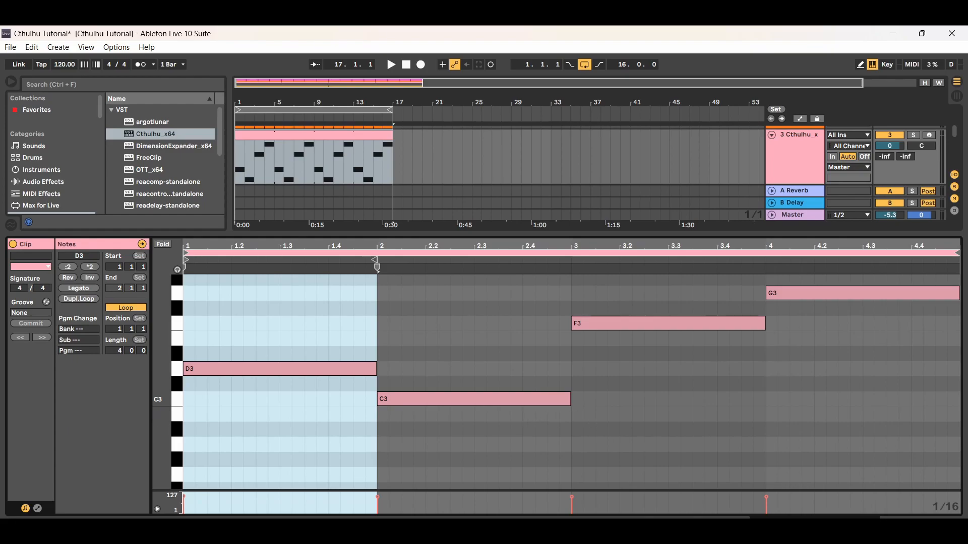
left_click(955, 525)
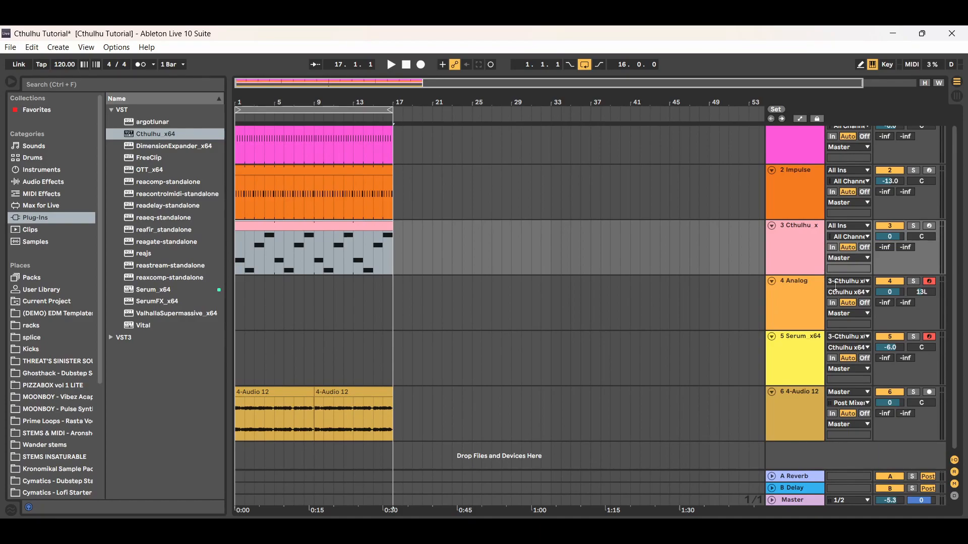
left_click(351, 227)
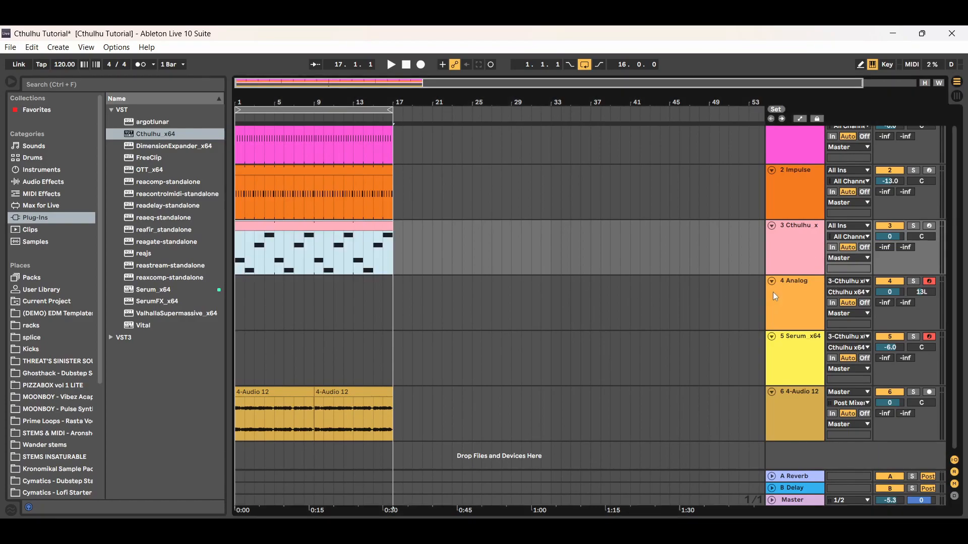
Mute tracks 4 Analog, 5 Serum_x64, 6 4-Audio 12 and both Impulse tracks so only the Cthulhu track stays active.
left_click(892, 283)
left_click(892, 337)
left_click(891, 393)
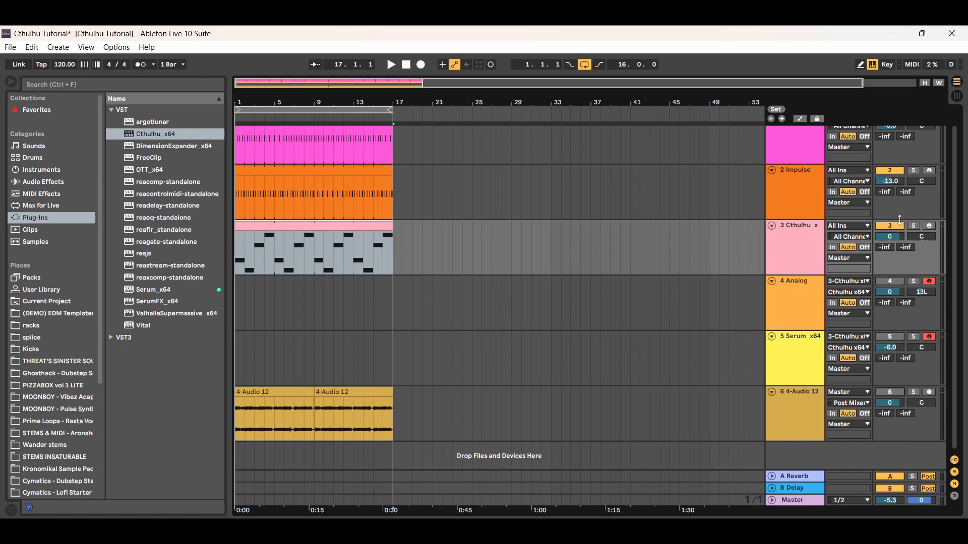
scroll(950, 219, "up", 1)
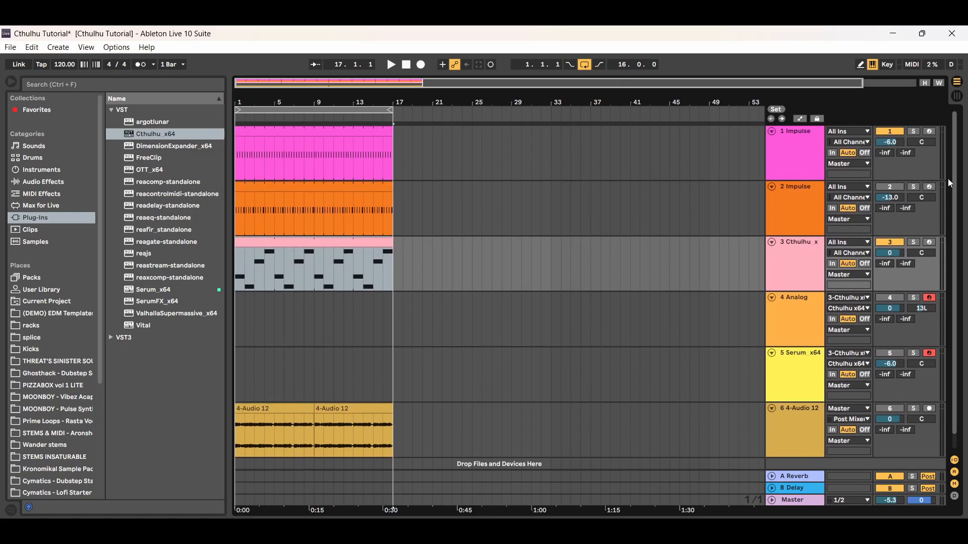
left_click(891, 133)
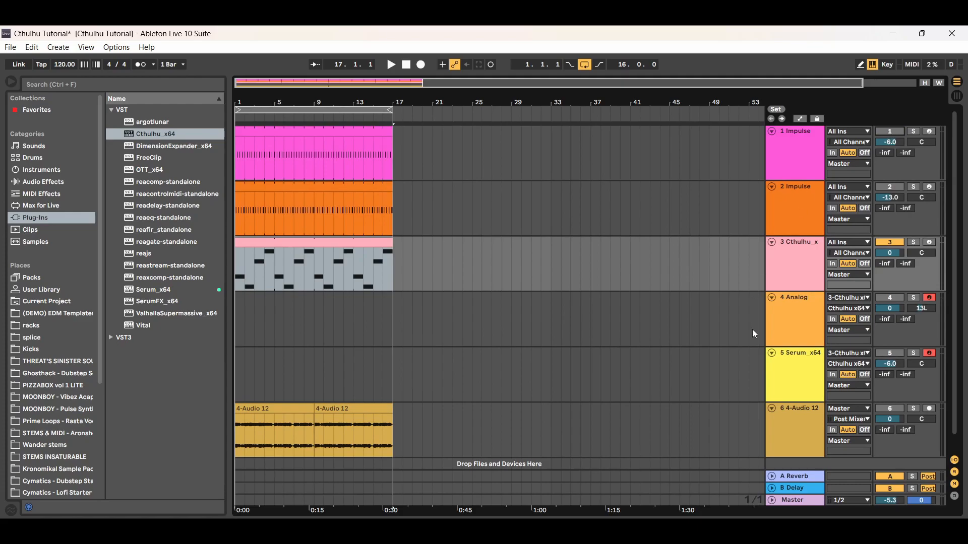
Play back the Cthulhu clip while watching the triggered chords in the plug-in window, and stop and close it when done.
left_click(326, 243)
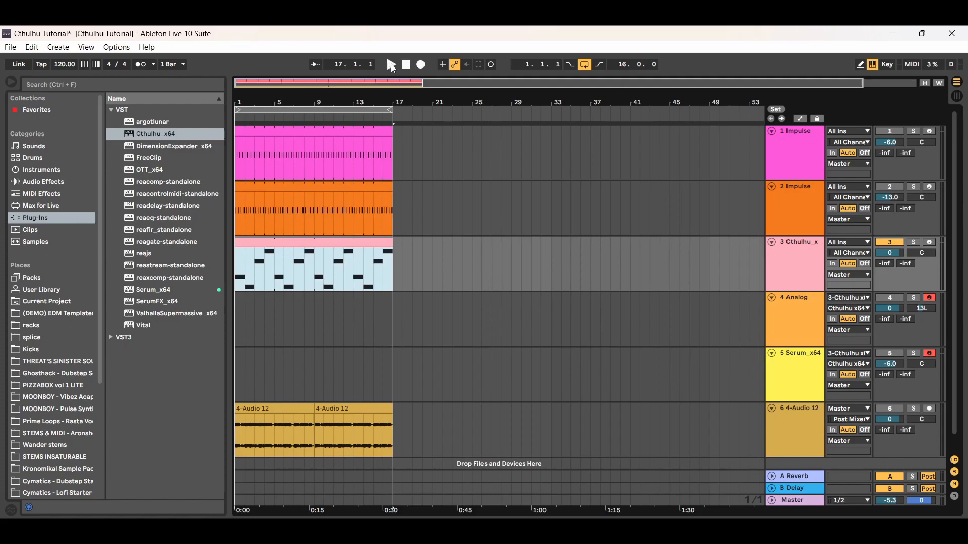
left_click(391, 65)
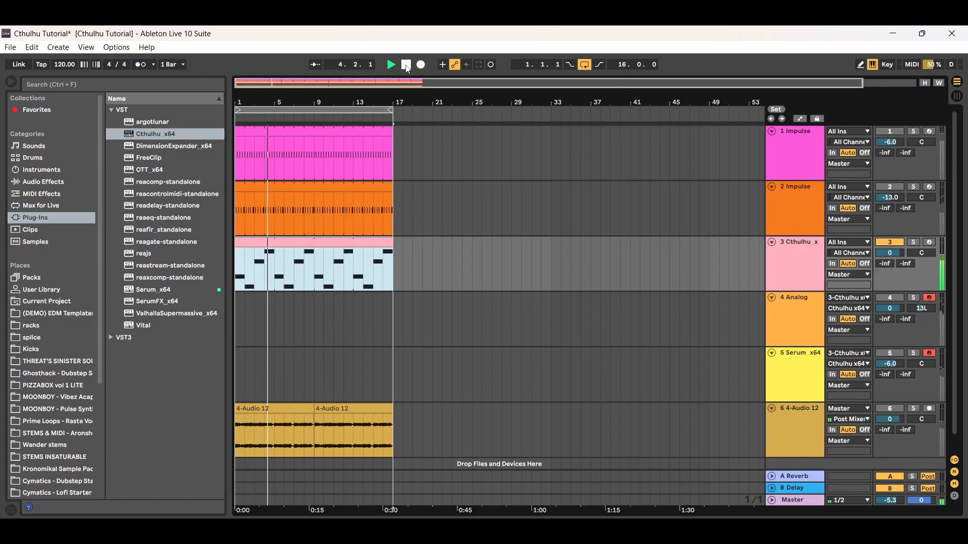
double_click(793, 262)
left_click(41, 402)
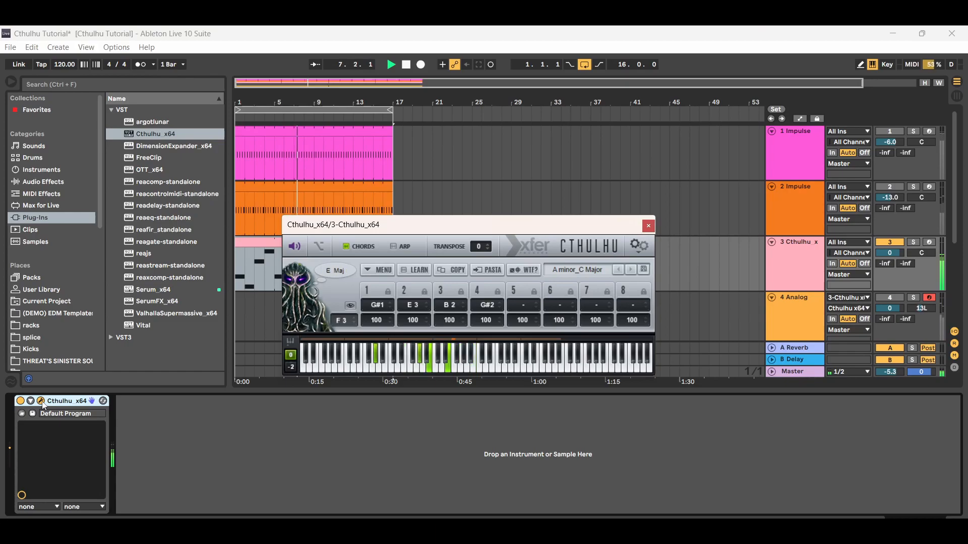
left_click(408, 65)
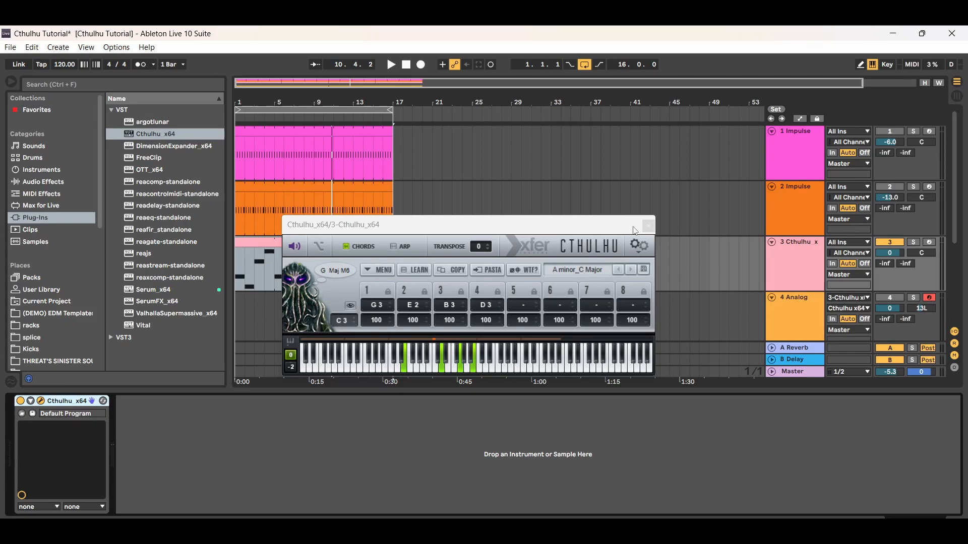
left_click(649, 226)
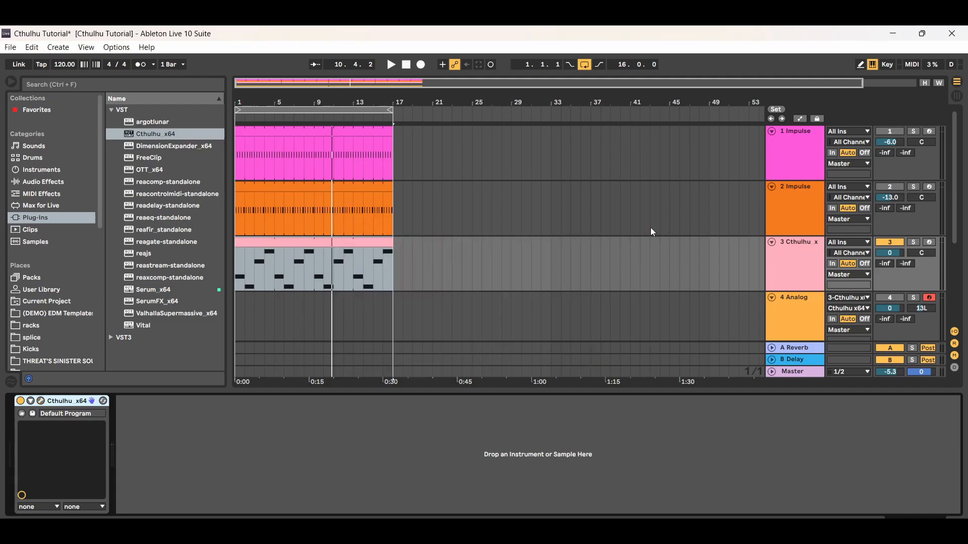
Return to the session view and hide the detail area to give the mixer more room.
left_click(10, 83)
left_click(956, 526)
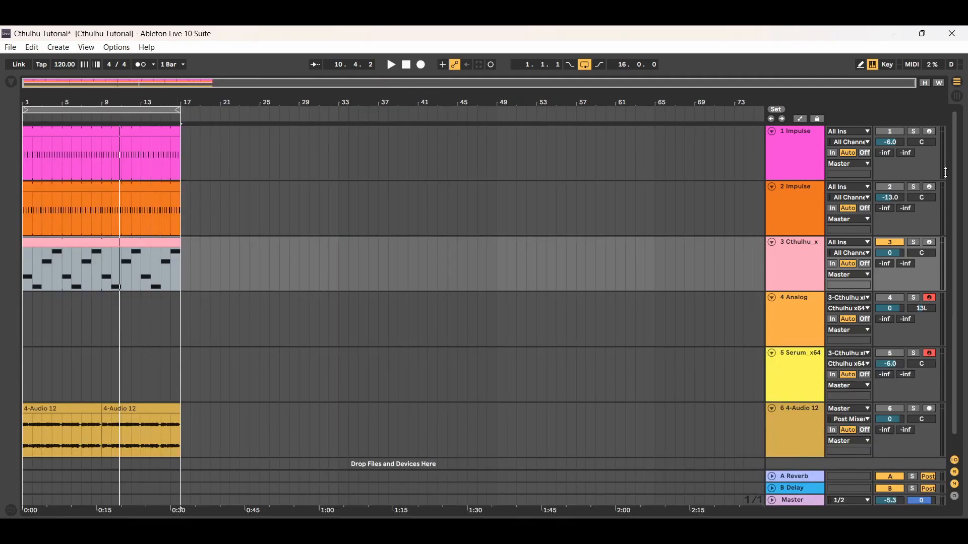
left_click(957, 96)
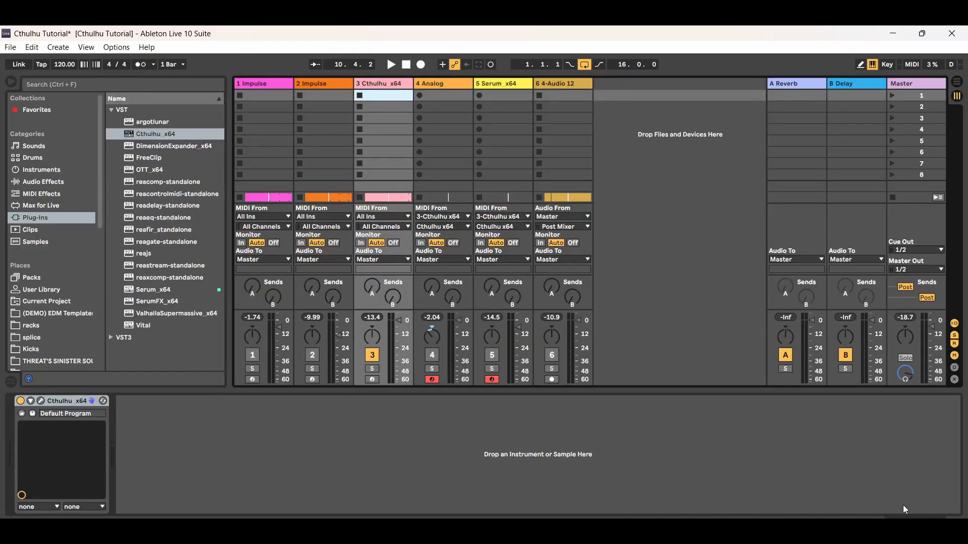
left_click(956, 526)
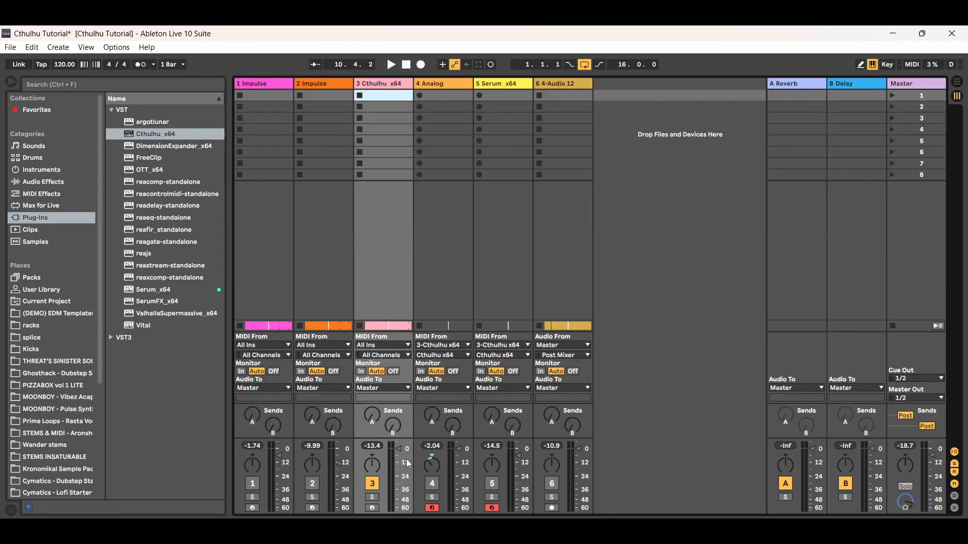
Reactivate muted tracks 1, 2, 4, 5 and 6, and select the 6 4-Audio 12 track.
left_click(254, 485)
left_click(312, 484)
left_click(432, 485)
left_click(492, 484)
left_click(558, 84)
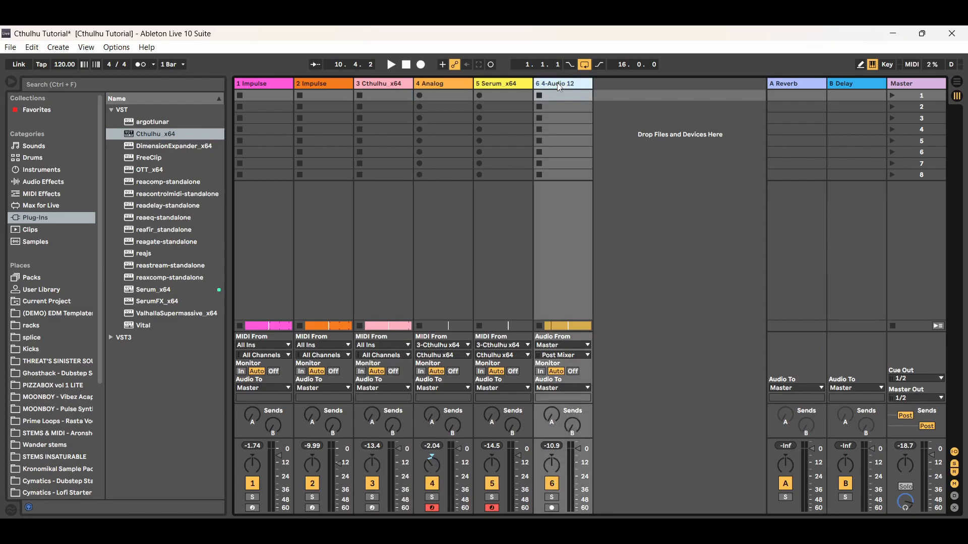
Walk through the two Impulse tracks, the Analog track and the Serum_x64 track by selecting each in the session view.
left_click(260, 84)
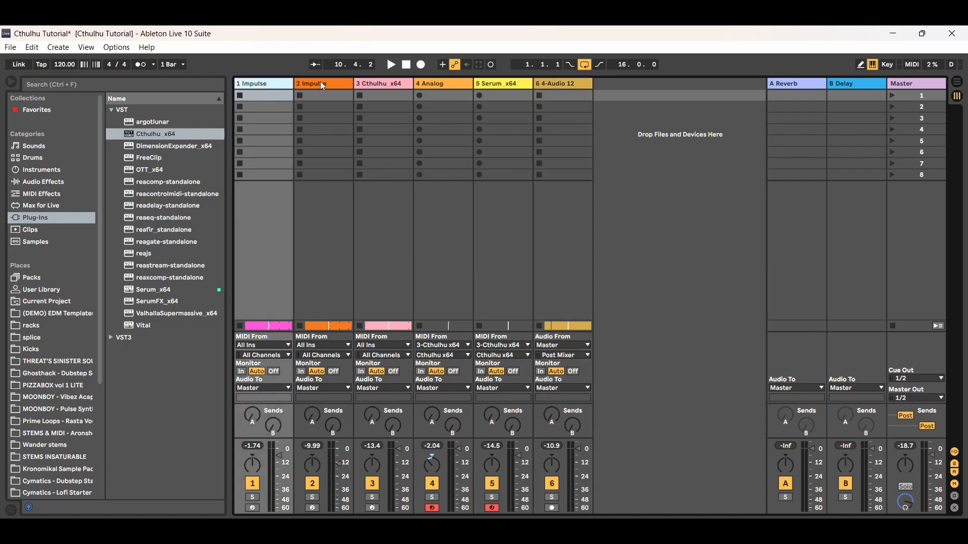
left_click(320, 82)
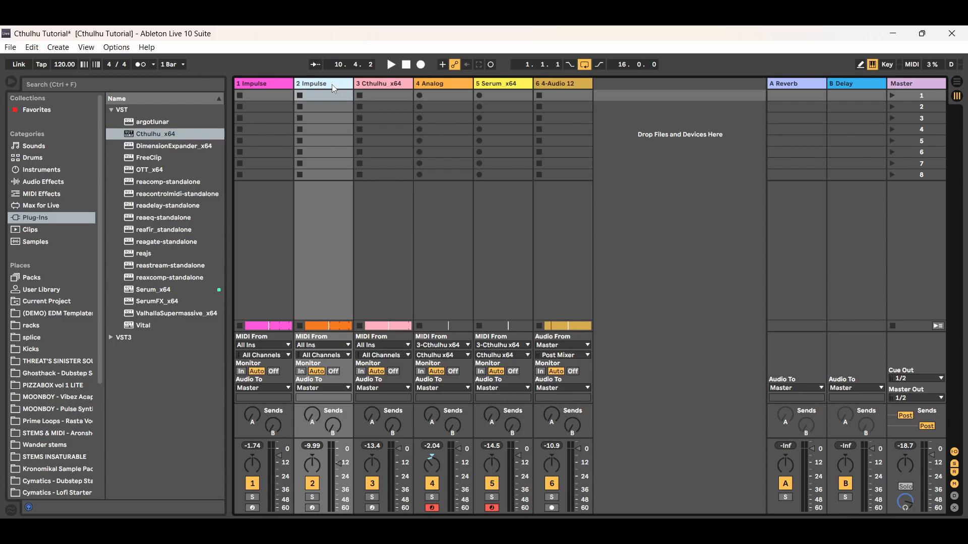
left_click(452, 85)
left_click(506, 85)
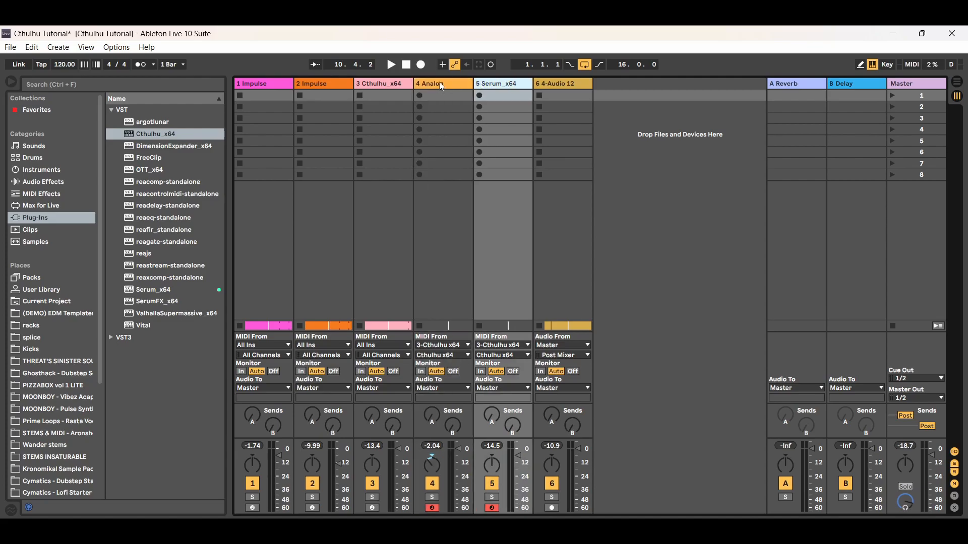
left_click(441, 86)
left_click(500, 84)
left_click(434, 86)
left_click(492, 84)
Show the built-in instruments in the browser, review the Analog track's device chain through to the Reverb, and hide the chain again.
left_click(40, 173)
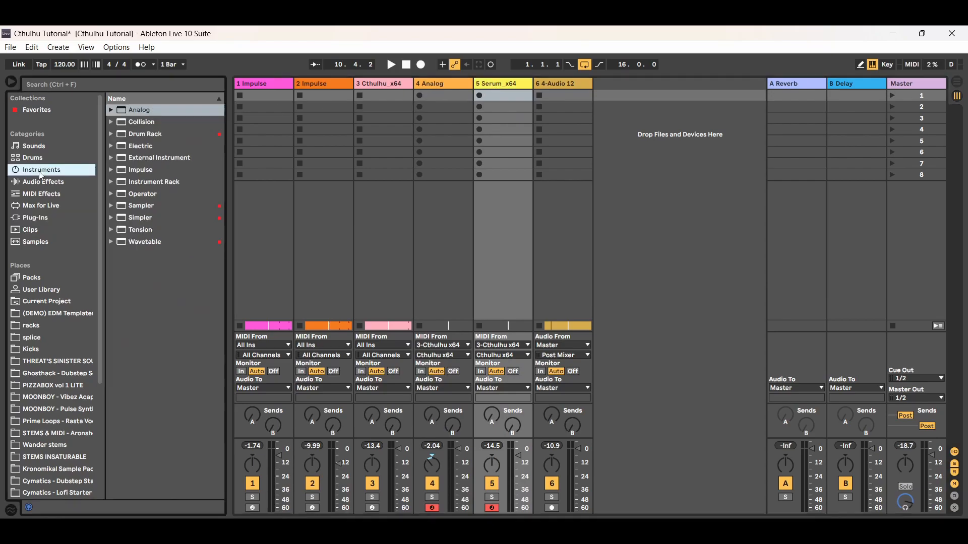
left_click(444, 82)
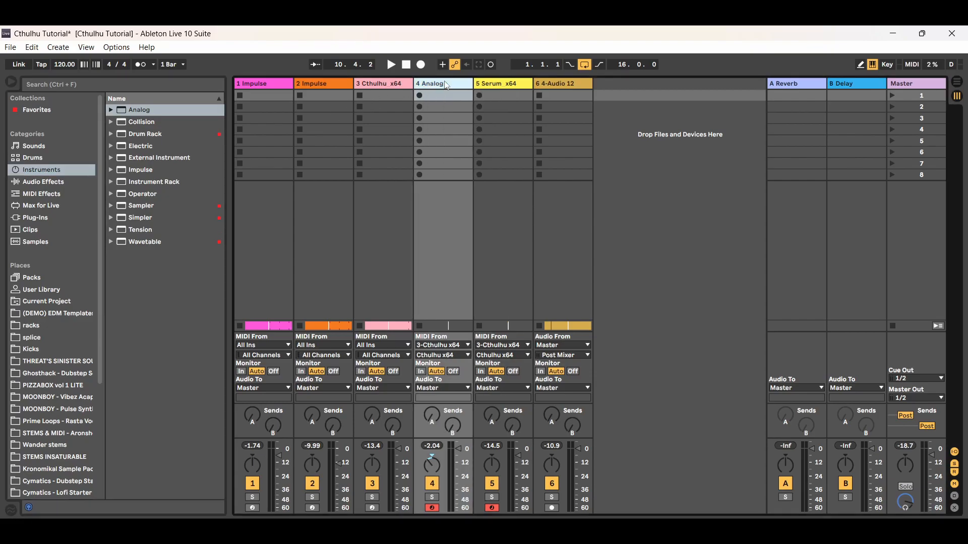
double_click(445, 84)
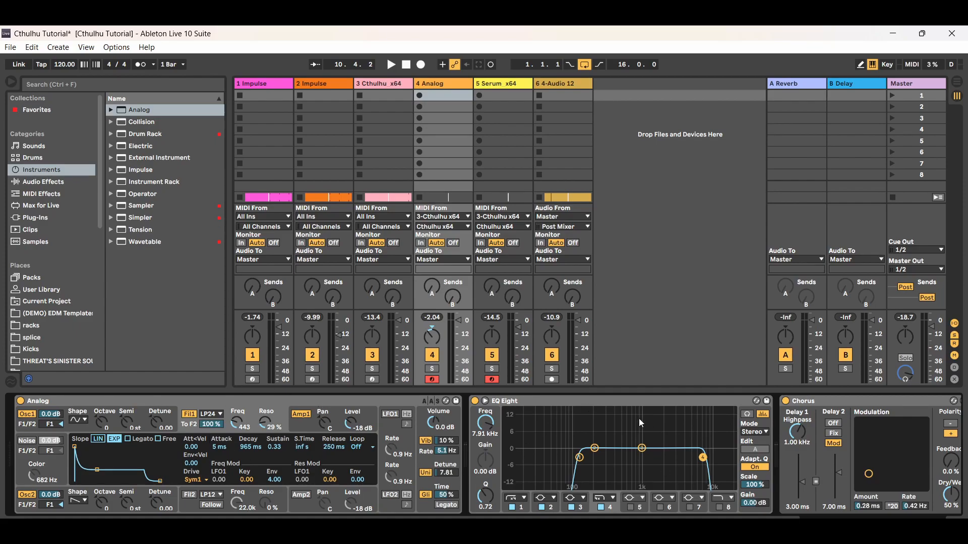
scroll(484, 454, "right", 8)
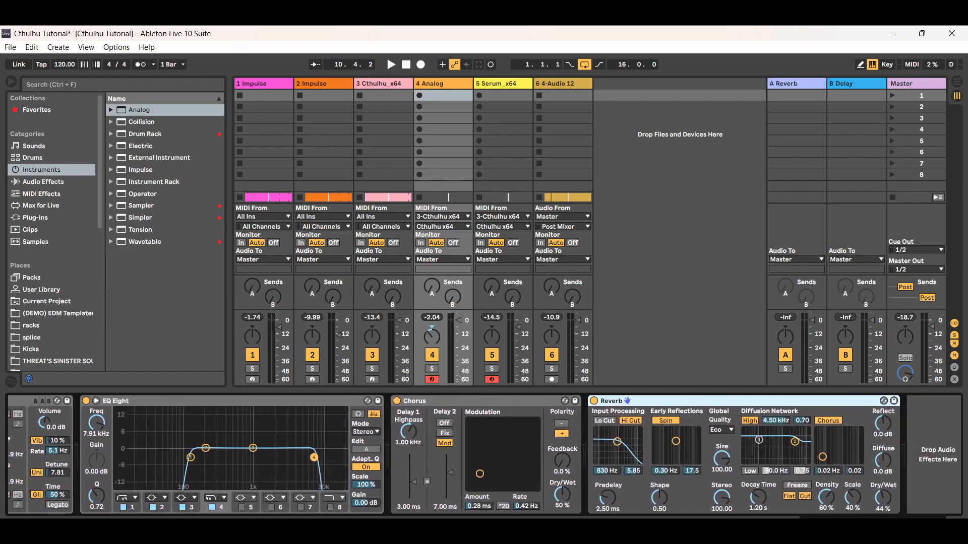
key("ctrl+alt+l")
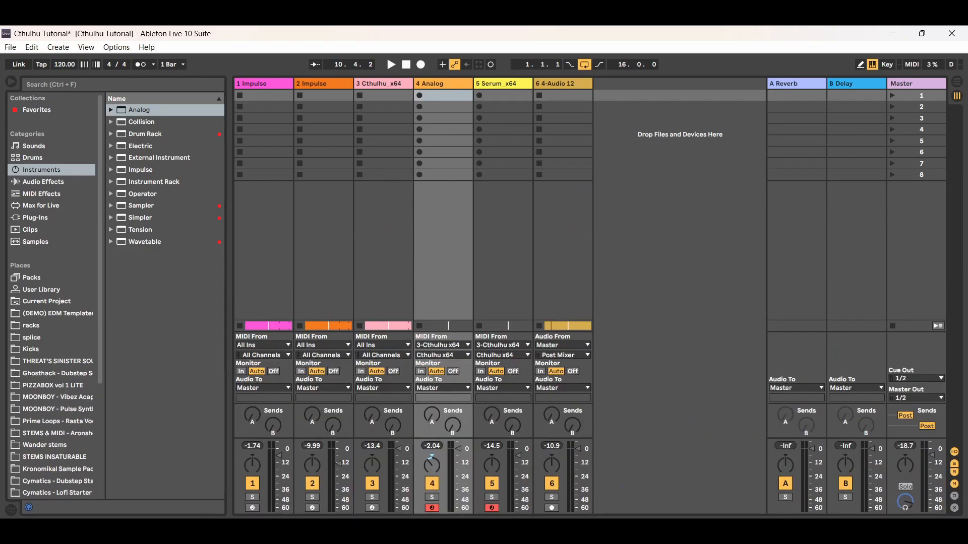
Review the Analog track's devices, expand the Analog instrument's preset folders in the browser, and hide the detail area when done.
left_click(503, 84)
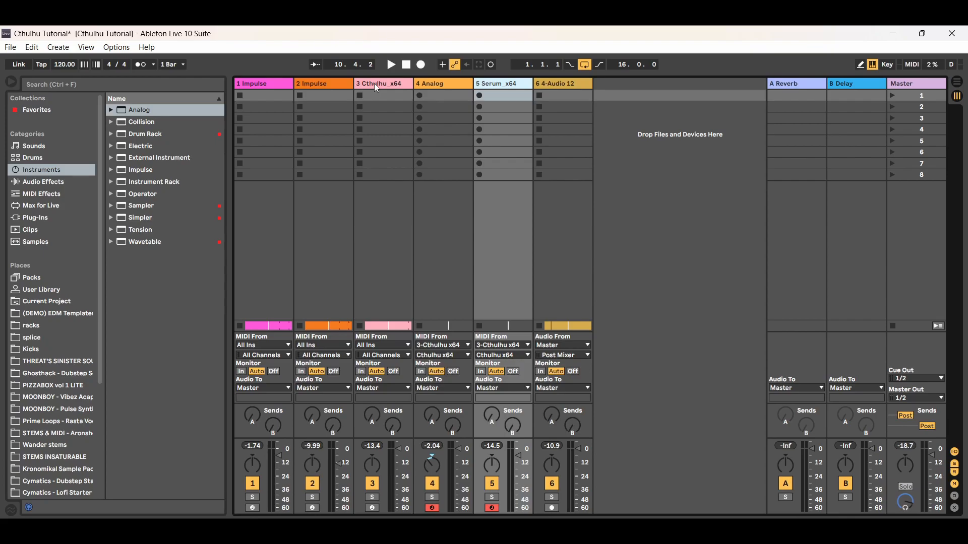
double_click(454, 84)
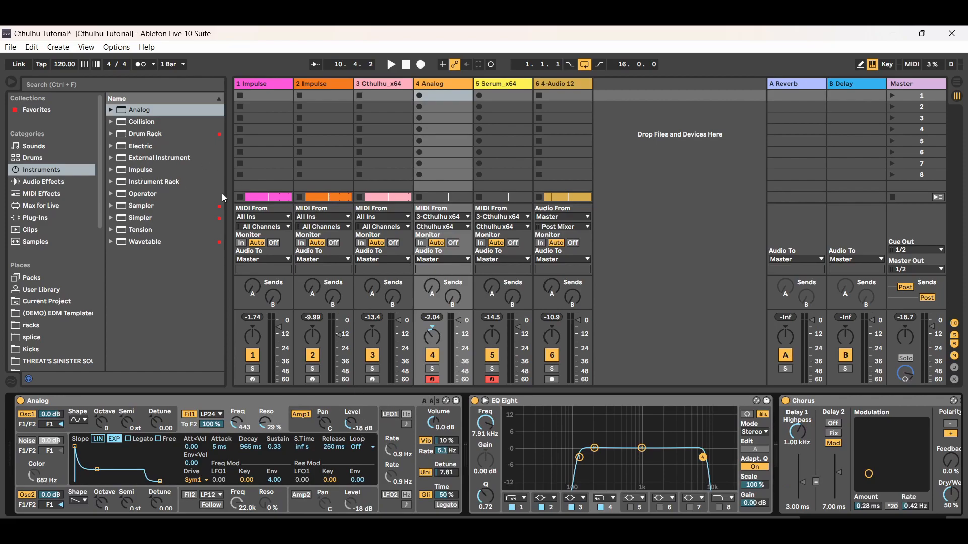
left_click(111, 110)
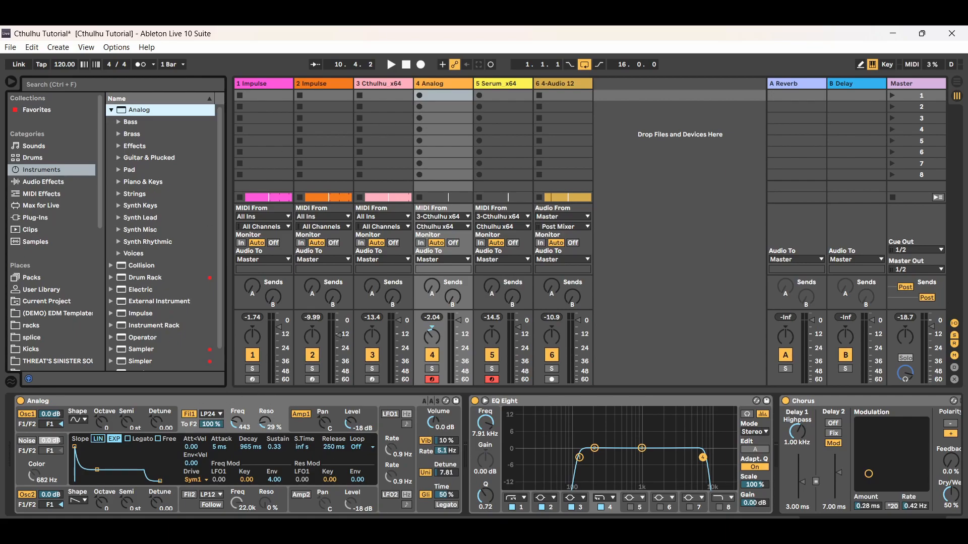
key("ctrl+alt+l")
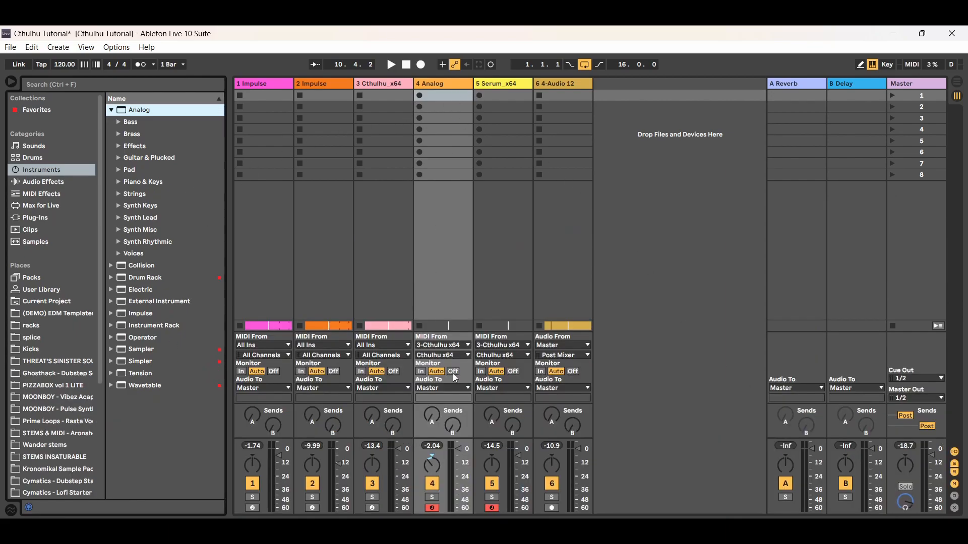
double_click(448, 83)
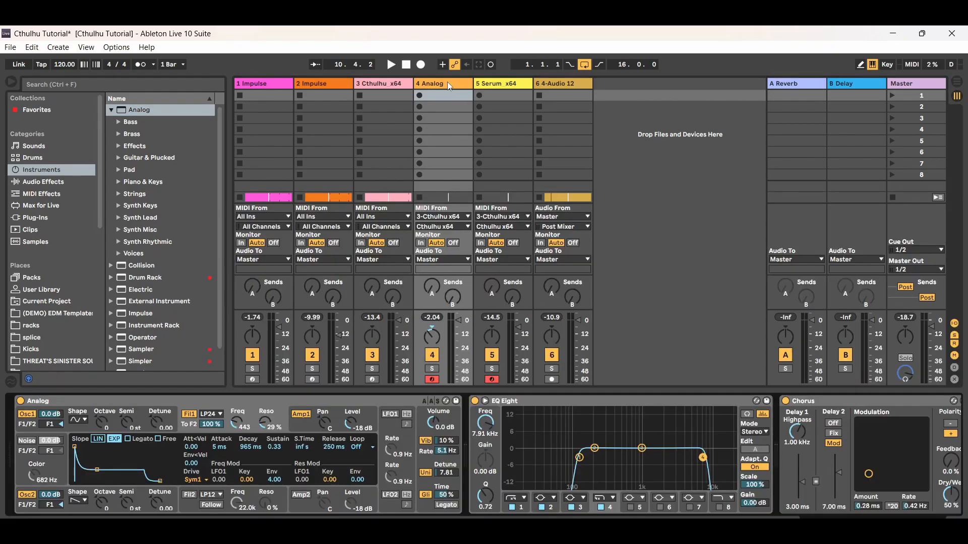
key("ctrl+alt+l")
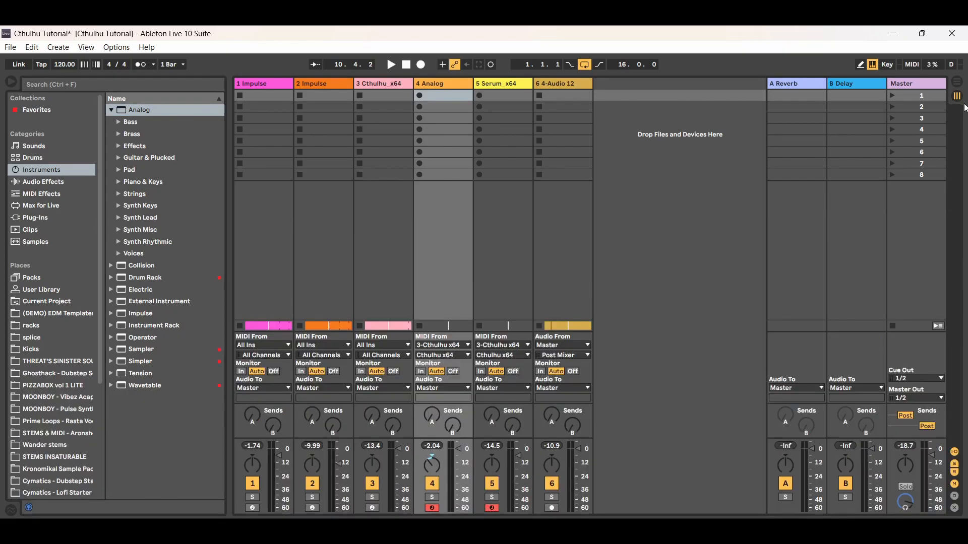
Switch to the arrangement view and compare the Cthulhu track's MIDI clip with the Analog track.
key("Tab")
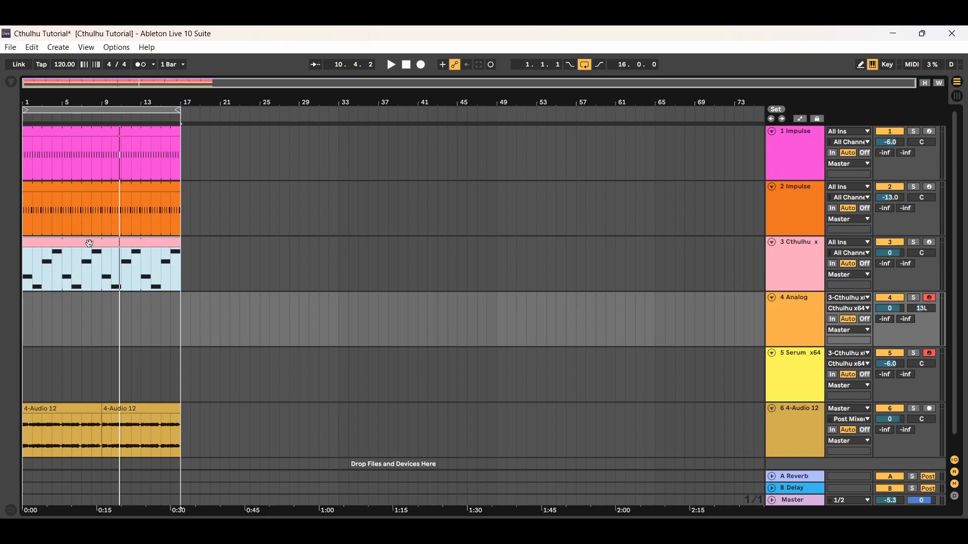
left_click(791, 326)
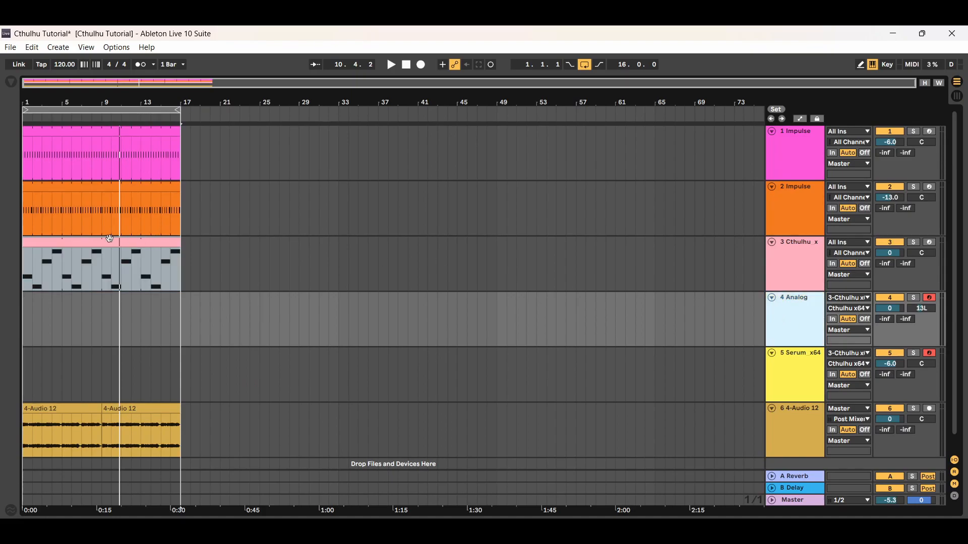
left_click(91, 244)
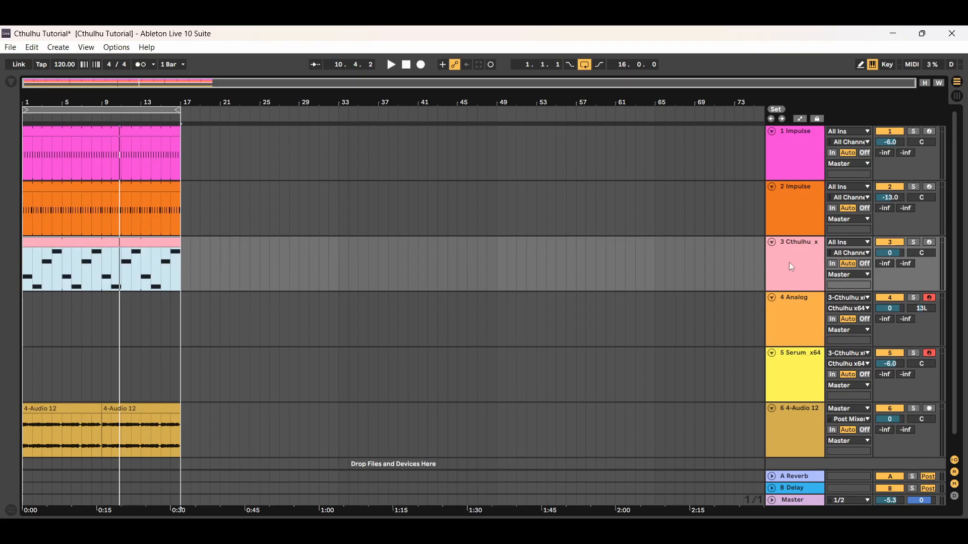
left_click(805, 324)
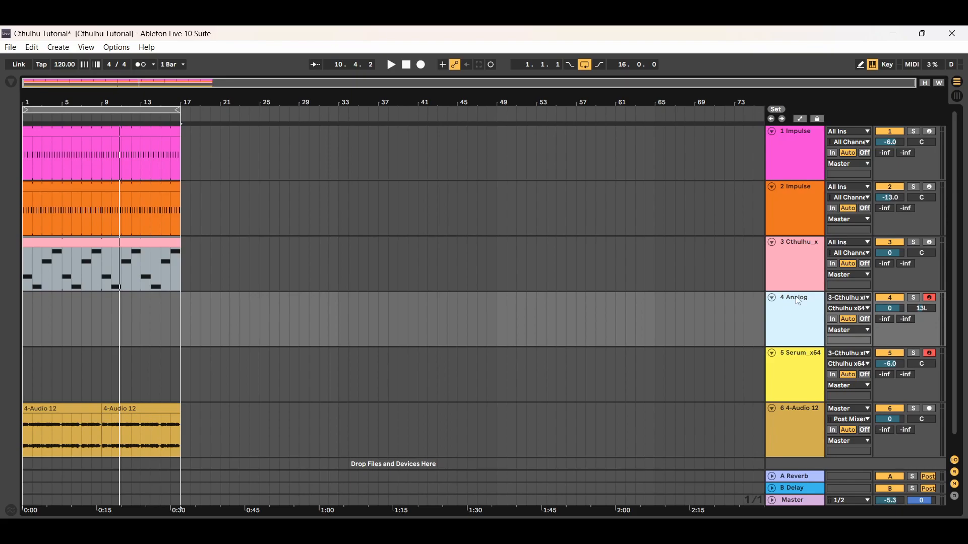
left_click(797, 257)
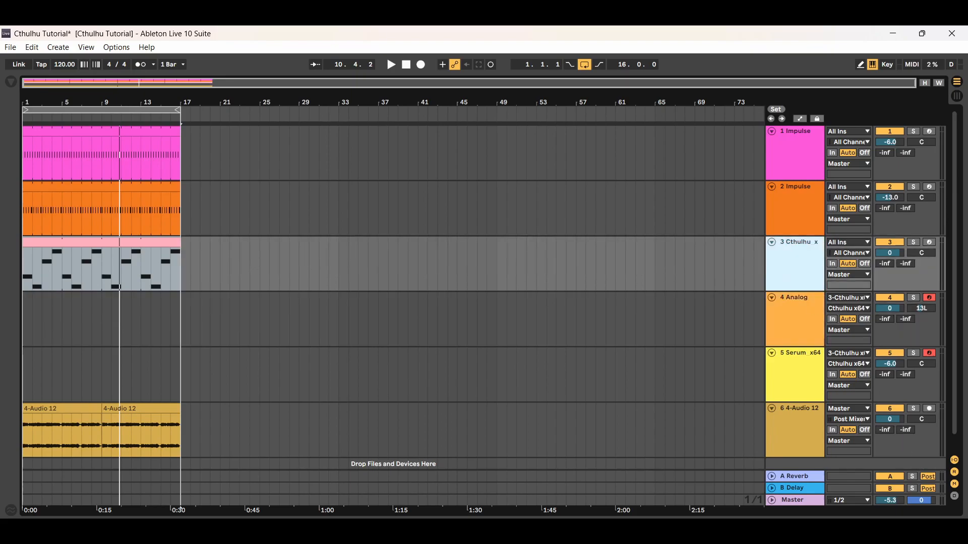
Show the device chains of the Cthulhu and Analog tracks, and return to the session view with the detail area hidden.
left_click(916, 524)
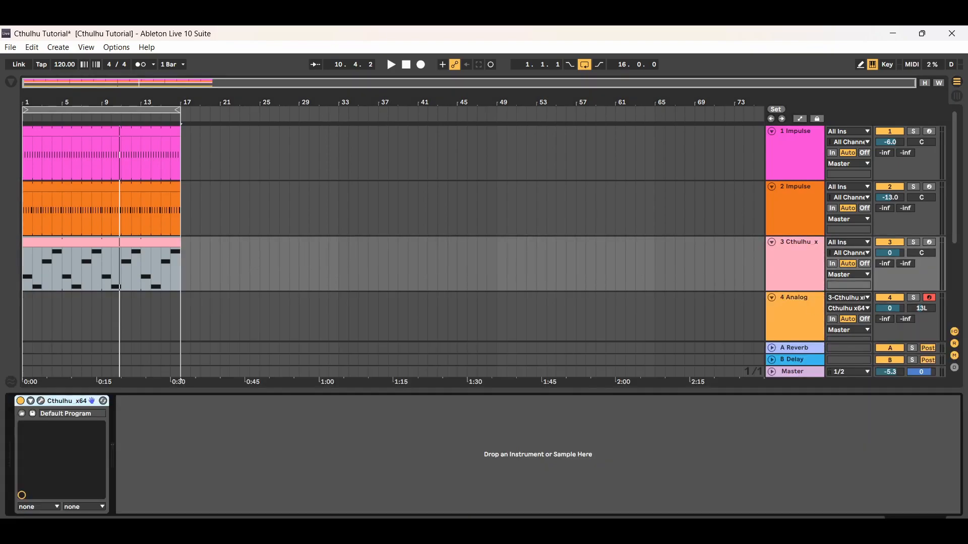
left_click(807, 313)
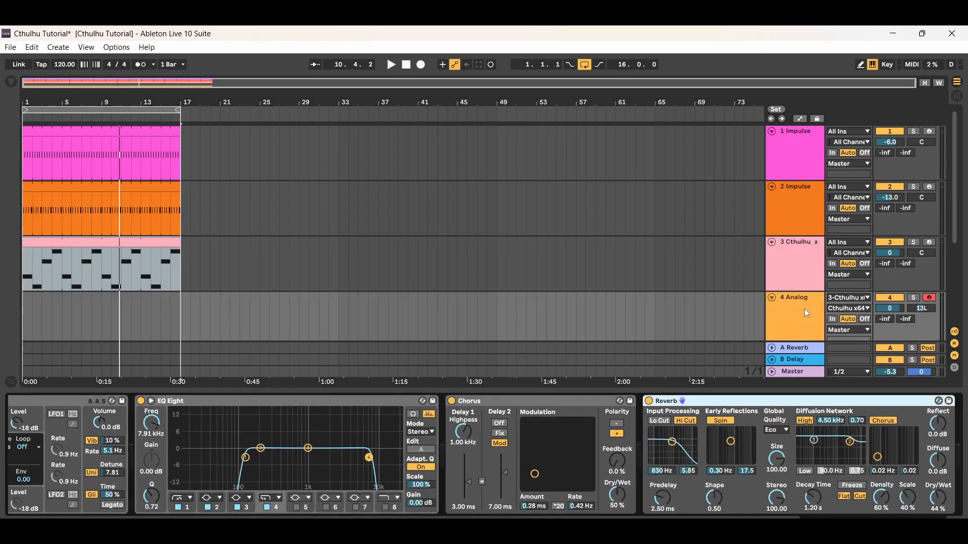
left_click(957, 96)
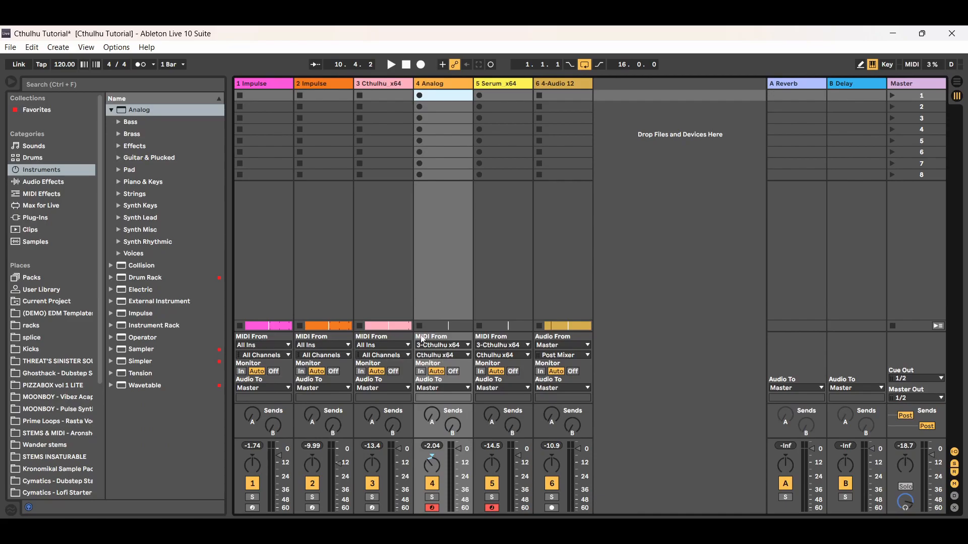
Set the Analog track's MIDI input to 3-Cthulhu x64 with Cthulhu x64 as its input channel.
left_click(469, 346)
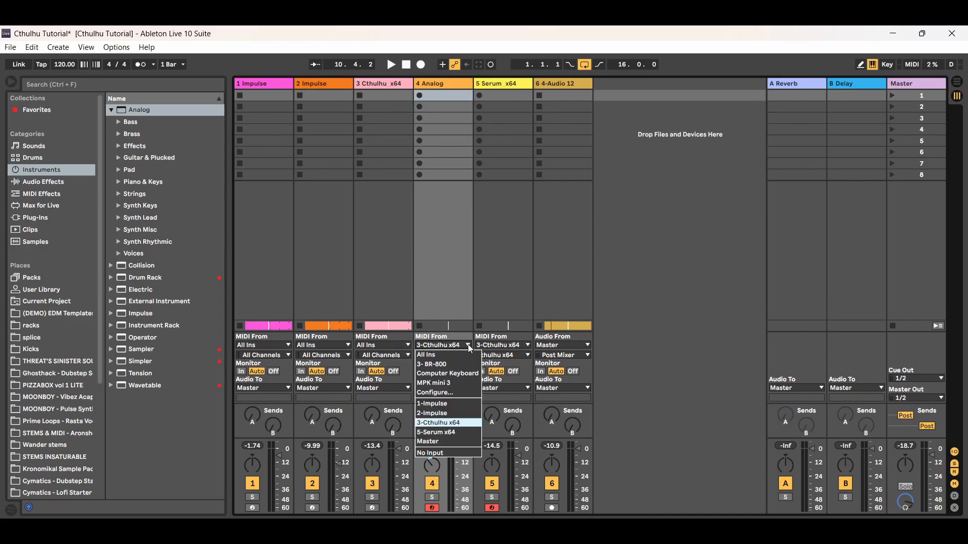
left_click(449, 425)
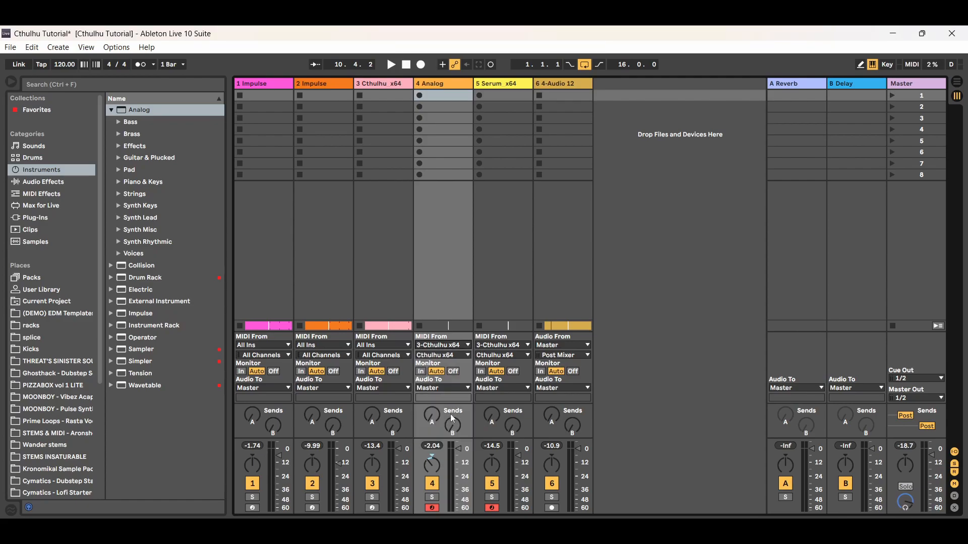
left_click(469, 357)
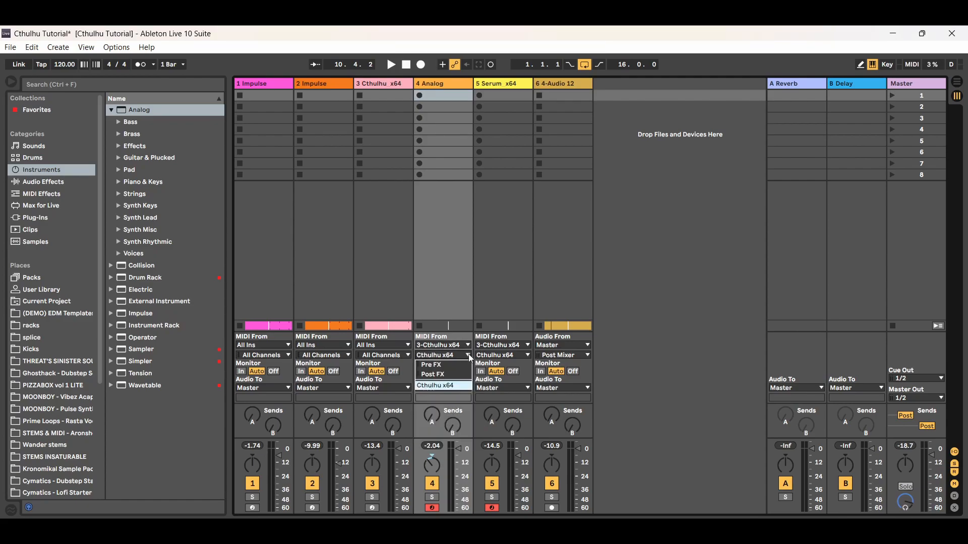
left_click(448, 386)
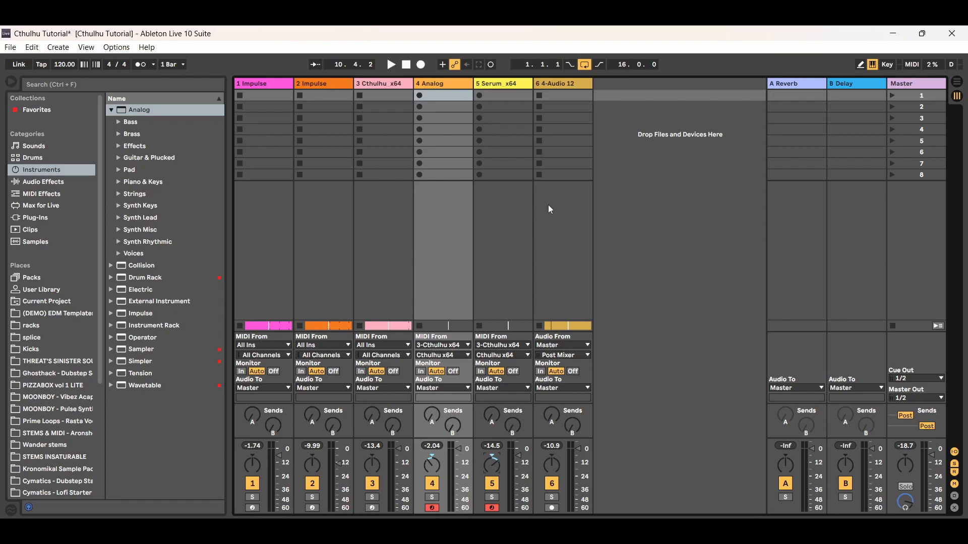
Select the Serum_x64 track and set its MIDI input channel to Cthulhu x64.
left_click(509, 85)
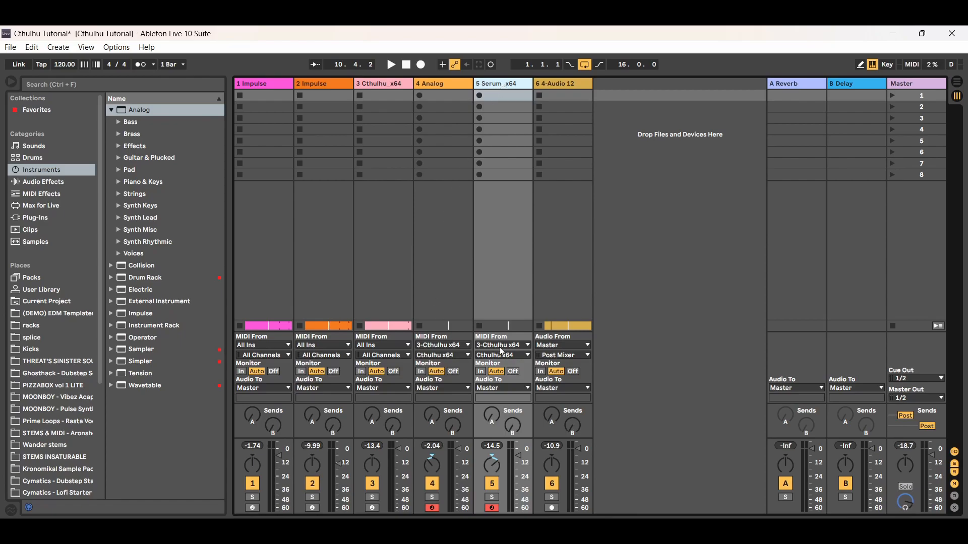
left_click(527, 355)
left_click(506, 386)
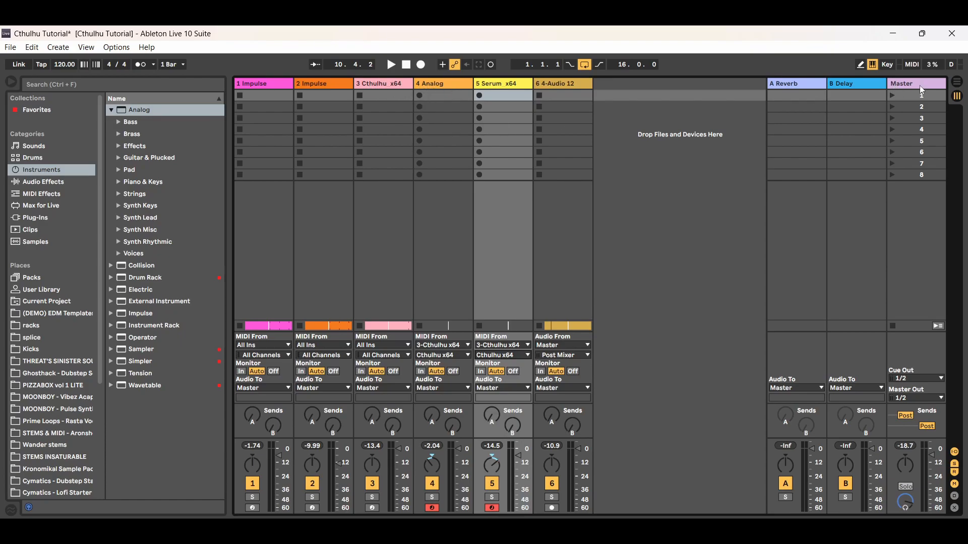
Mute tracks 1, 2, 4, 5 and 6 so only the Cthulhu track stays active, and start playback.
left_click(433, 483)
left_click(492, 483)
left_click(252, 484)
left_click(312, 483)
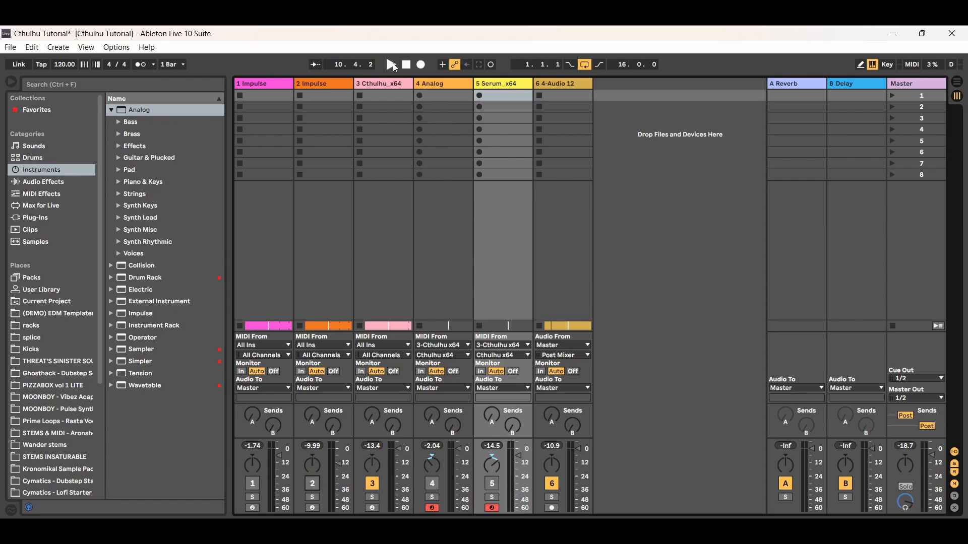
left_click(391, 65)
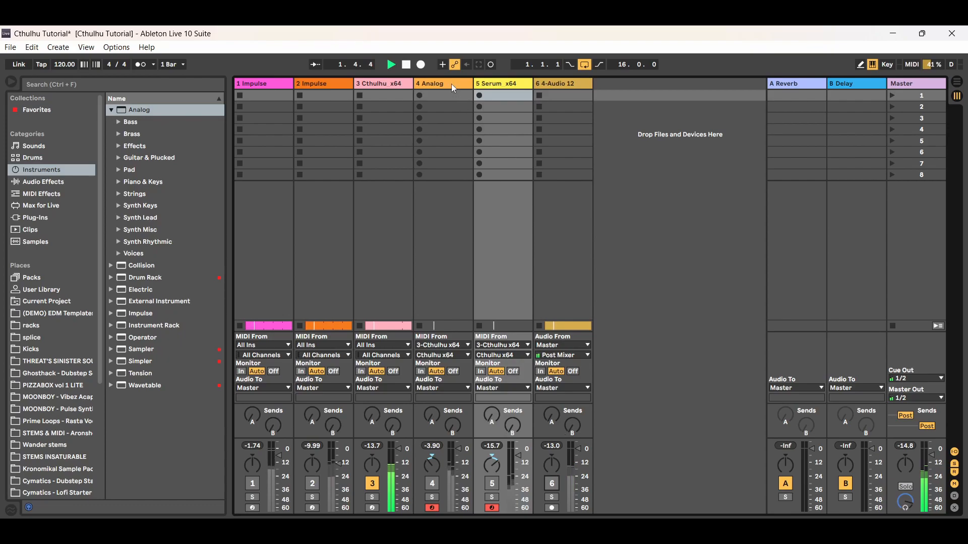
Reactivate the Analog and Serum_x64 tracks during playback, check the Analog track's device chain, and hide it again.
left_click(434, 483)
left_click(492, 484)
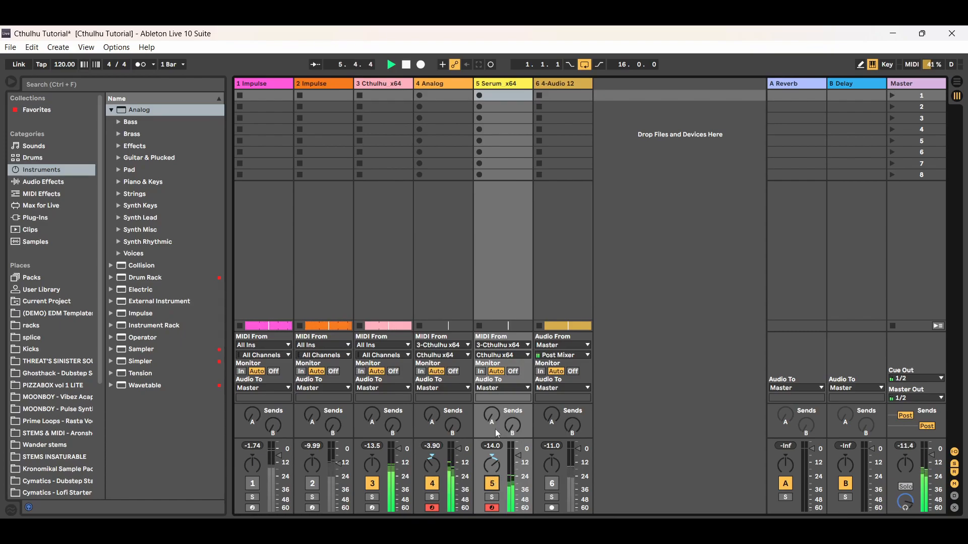
double_click(448, 83)
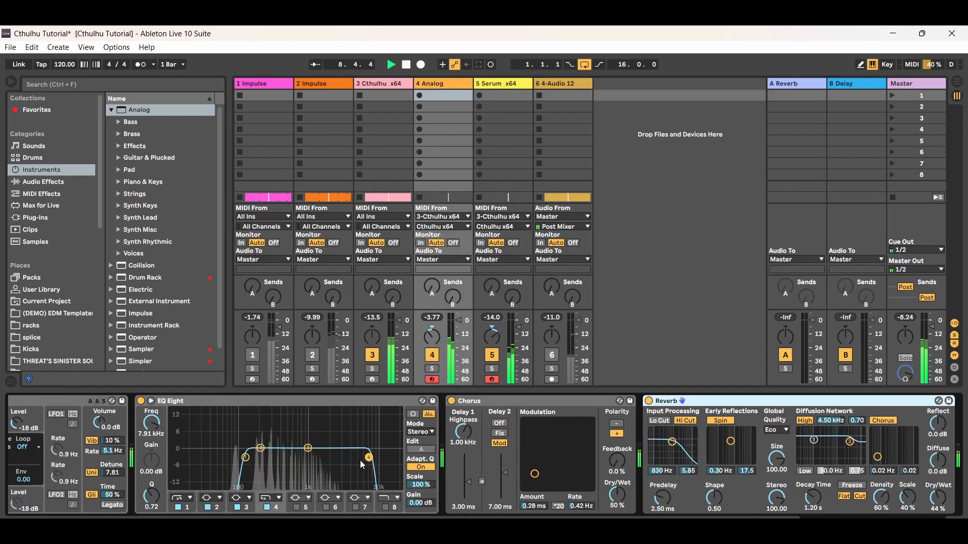
scroll(361, 464, "left", 5)
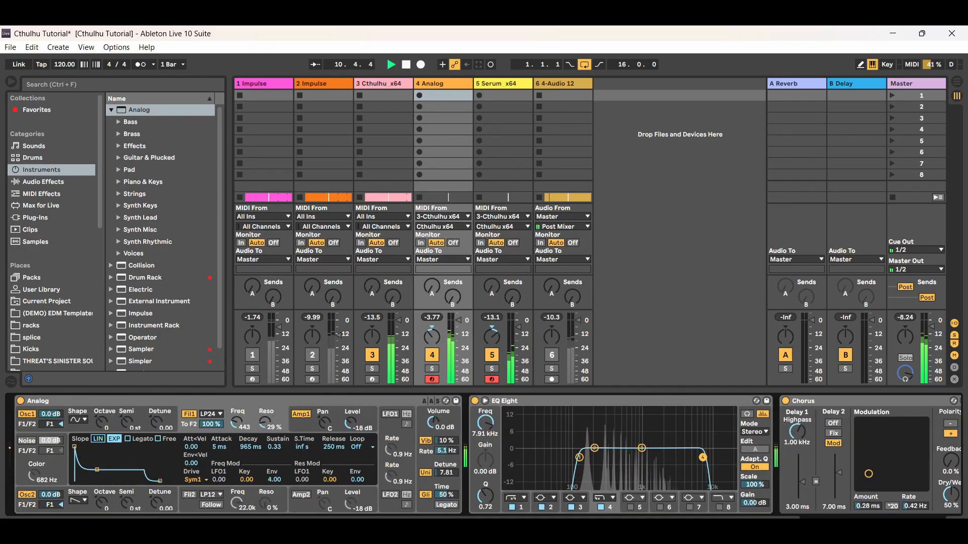
left_click(956, 521)
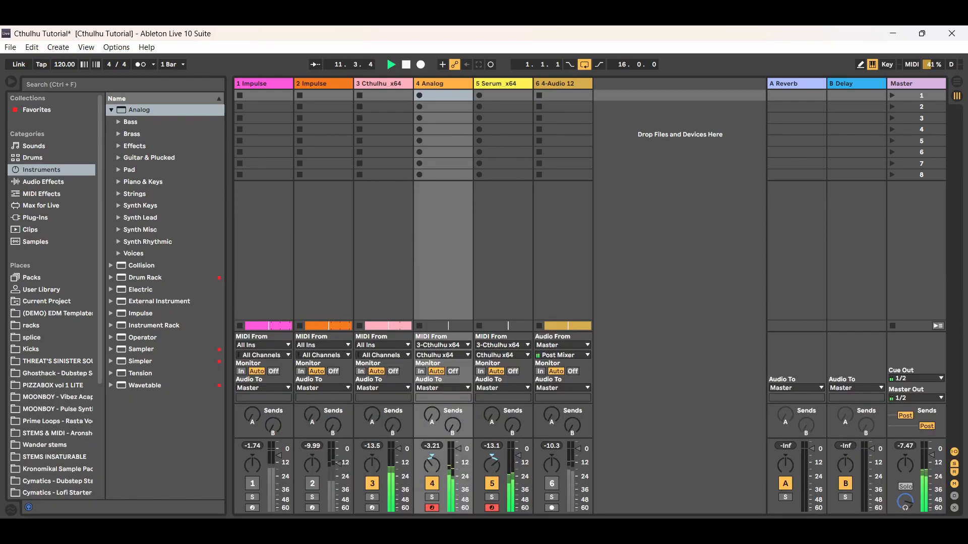
Reactivate both Impulse drum tracks while playback continues.
left_click(252, 484)
left_click(312, 483)
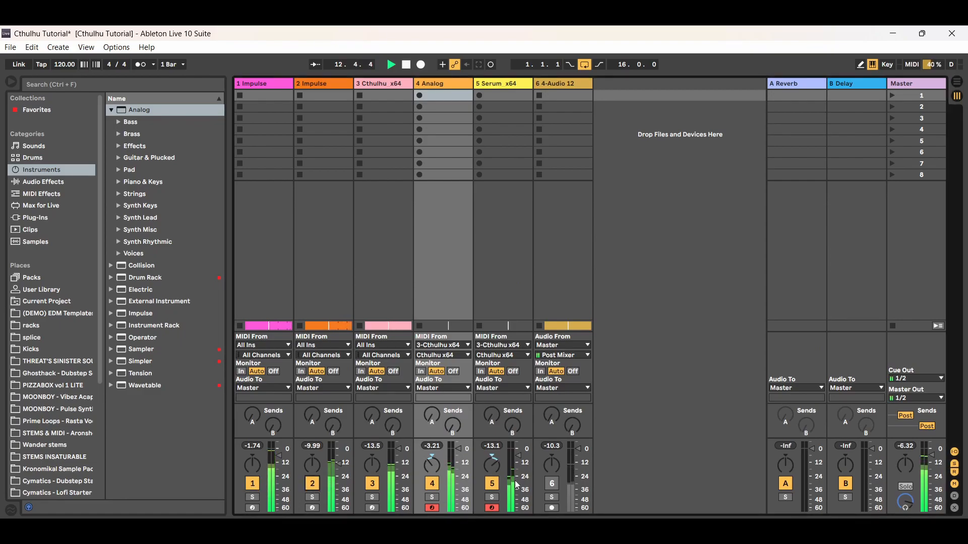
Reactivate the 4-Audio 12 track during playback, and stop the playback.
left_click(552, 484)
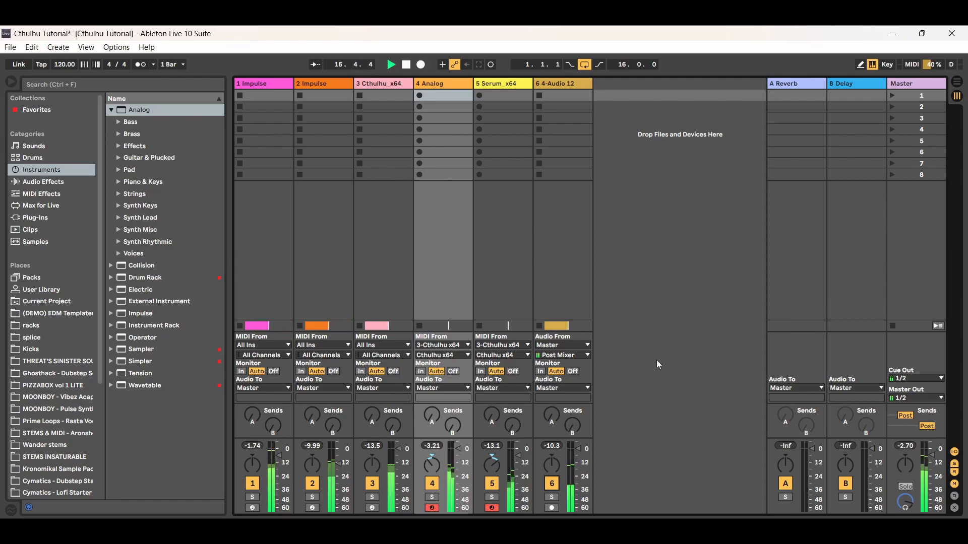
left_click(406, 65)
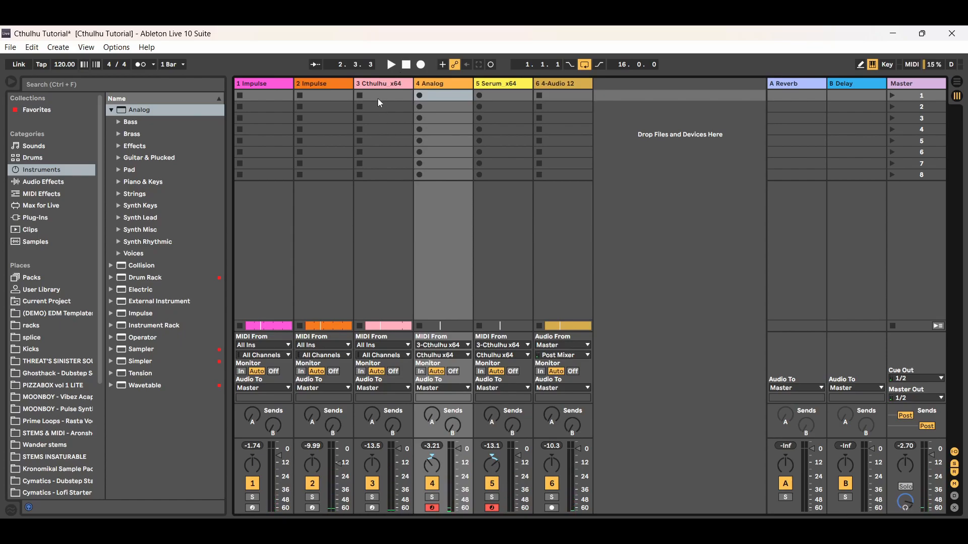
Go through the Cthulhu, Analog, Serum and 4-Audio 12 tracks one by one to review the routing setup.
left_click(384, 85)
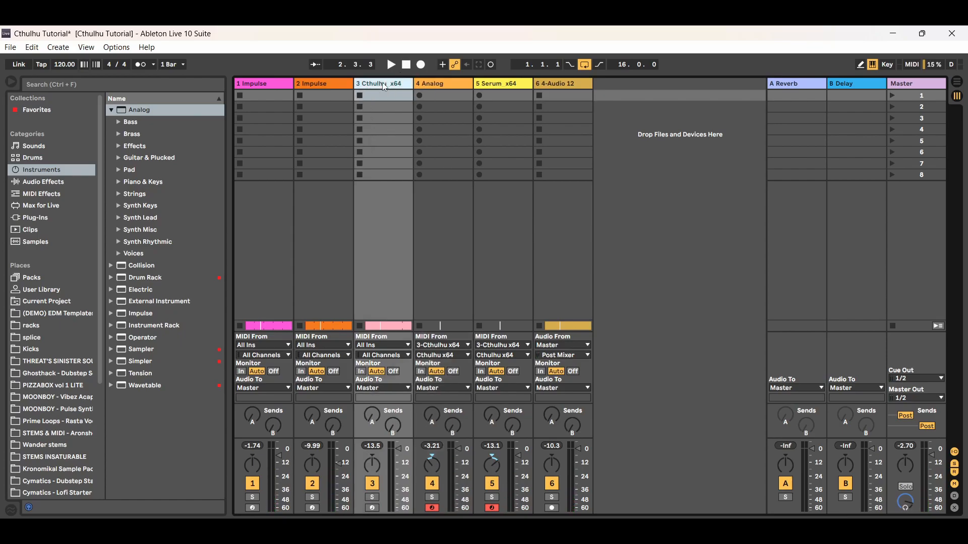
left_click(450, 82)
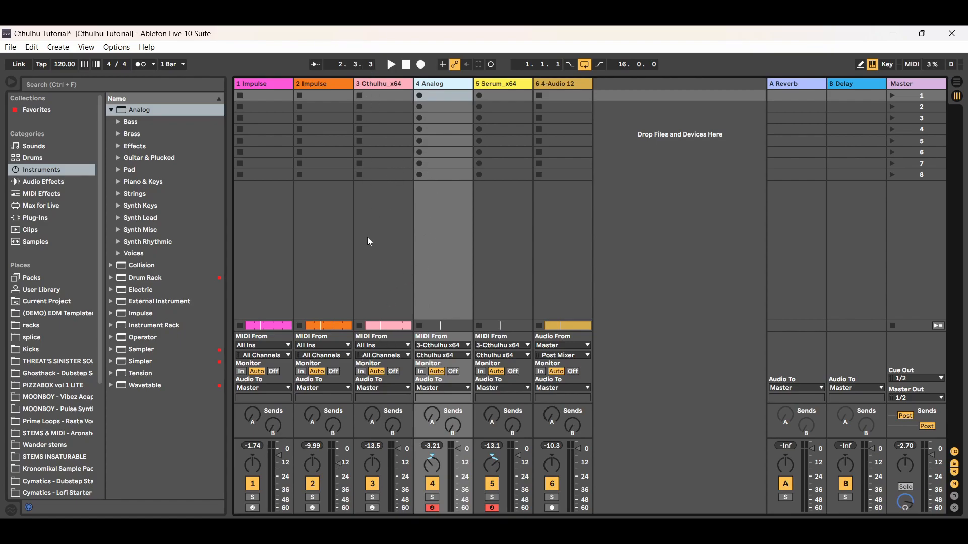
left_click(504, 84)
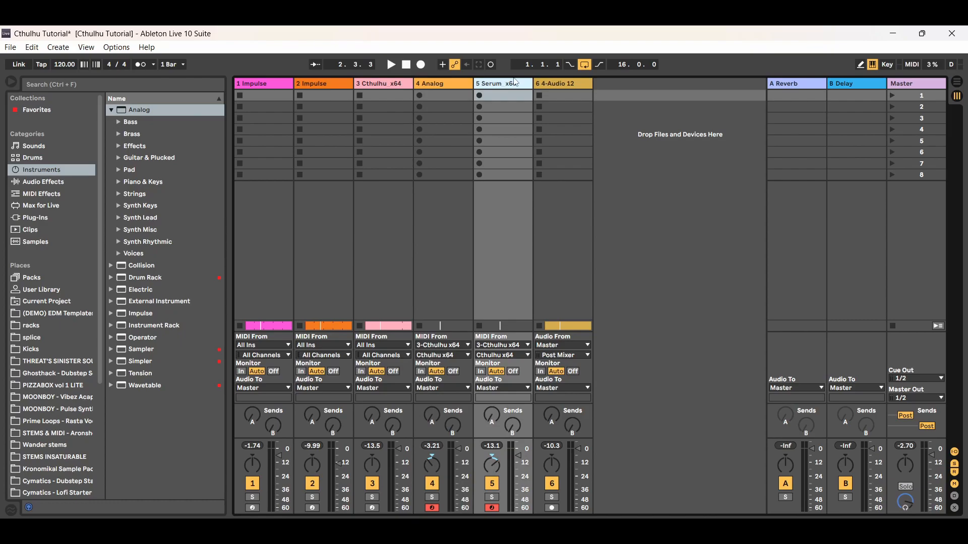
left_click(554, 84)
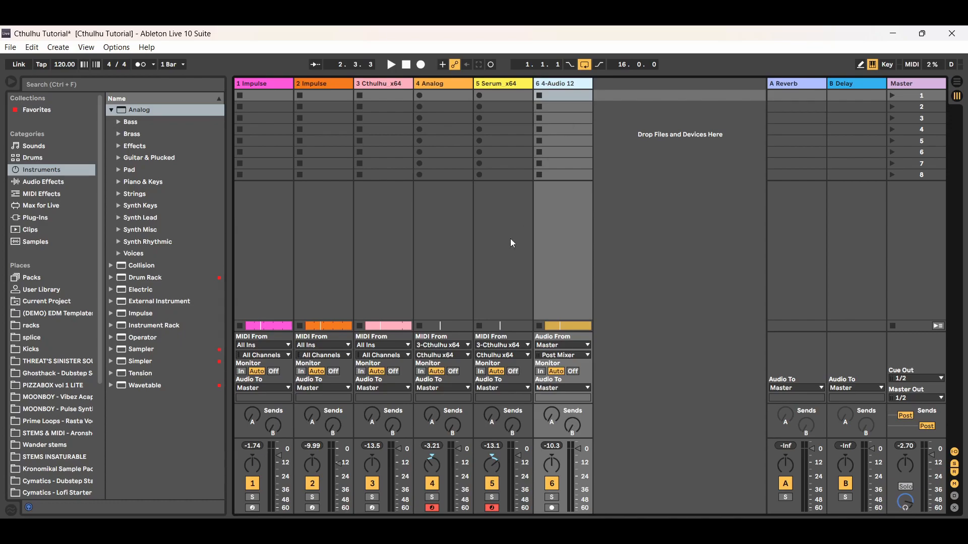
left_click(491, 464)
Open the Cthulhu plug-in in the arrangement and load the D minor_F Major preset from the Icon_Diatonic folder.
double_click(383, 84)
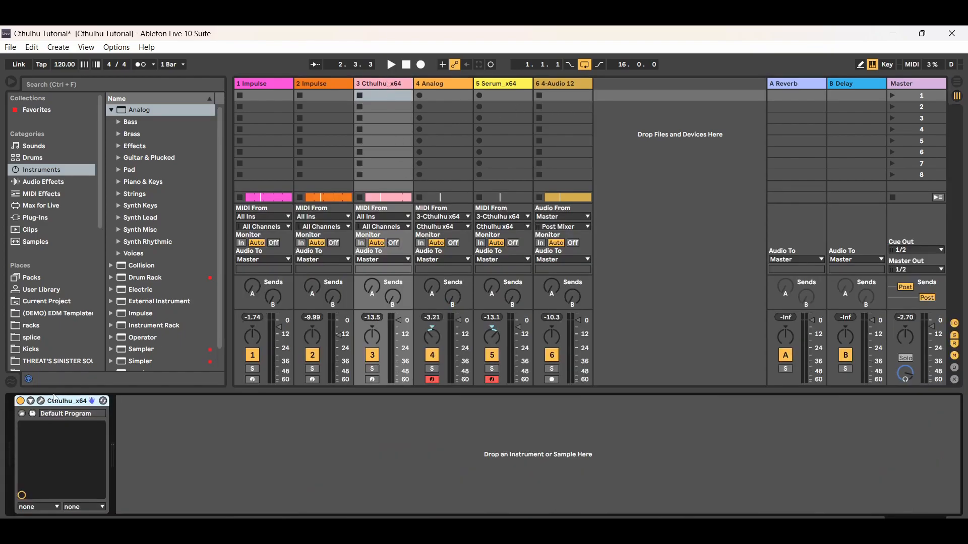
left_click(956, 84)
left_click(41, 403)
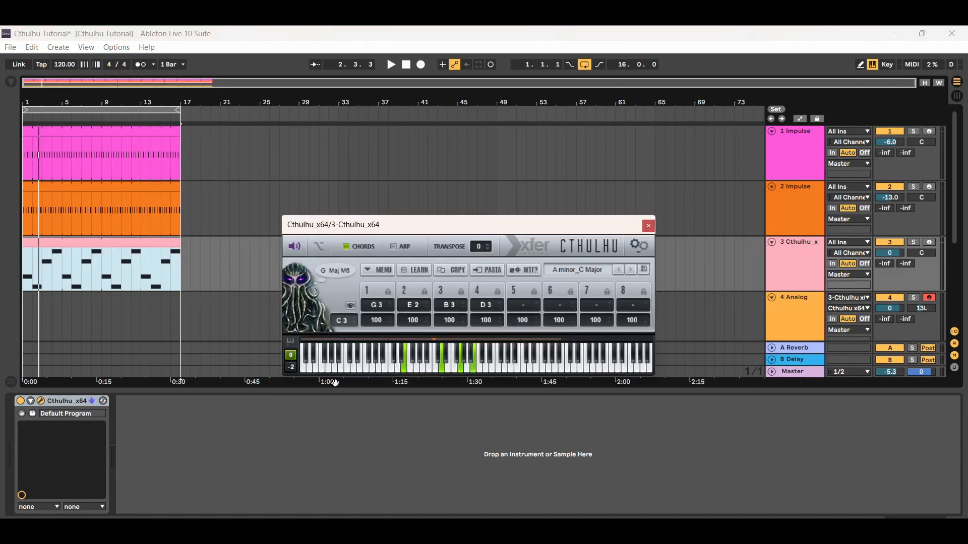
left_click(584, 268)
mouse_move(601, 320)
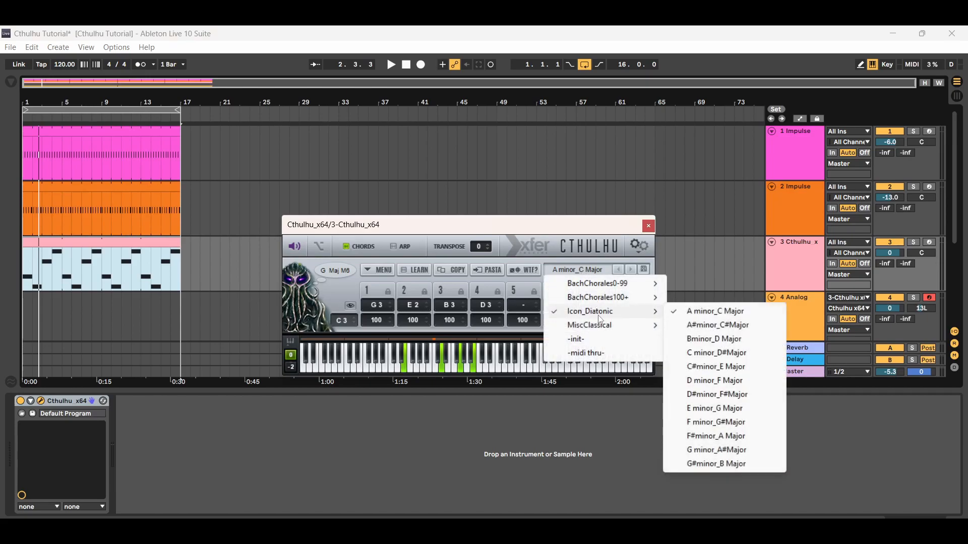
left_click(717, 382)
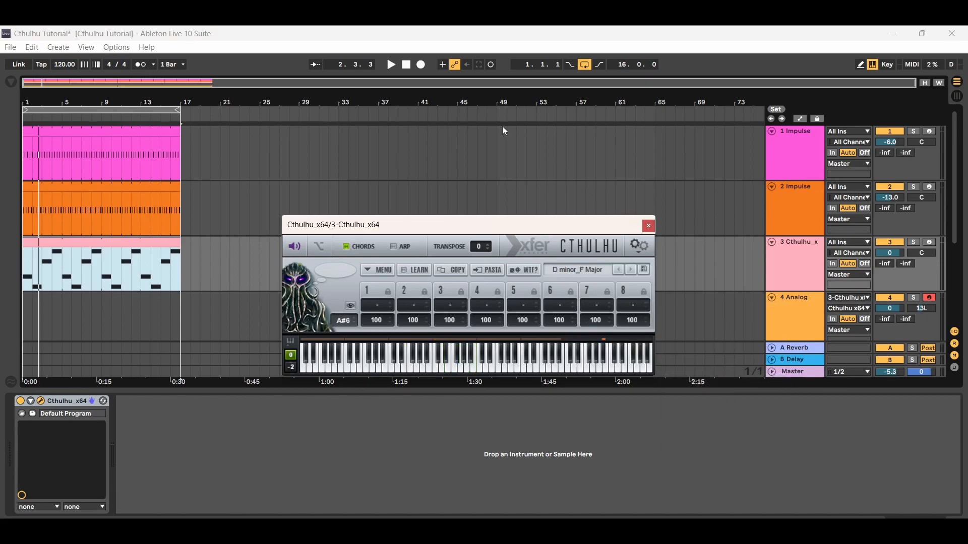
Play the arrangement with the loaded chord preset and look over all its tracks.
left_click(391, 65)
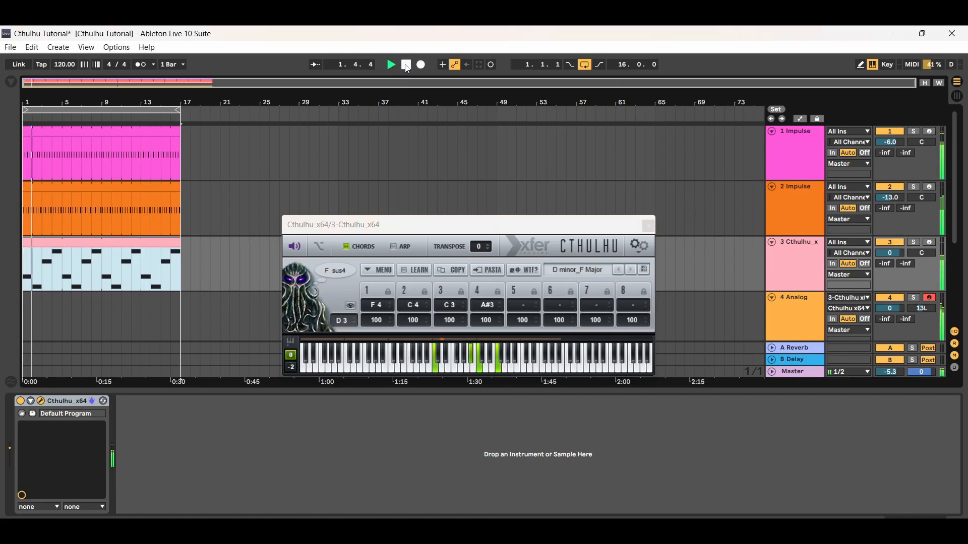
scroll(965, 299, "down", 3)
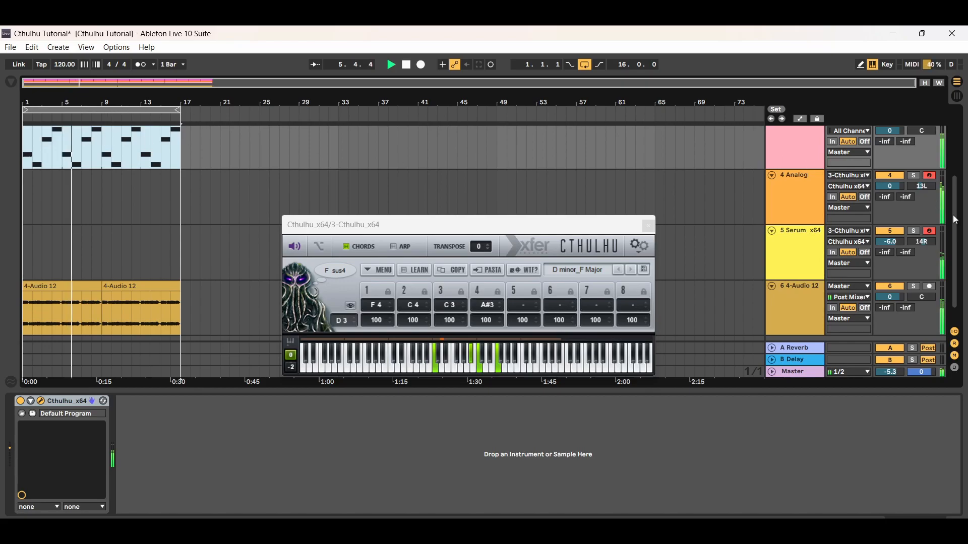
scroll(951, 217, "up", 5)
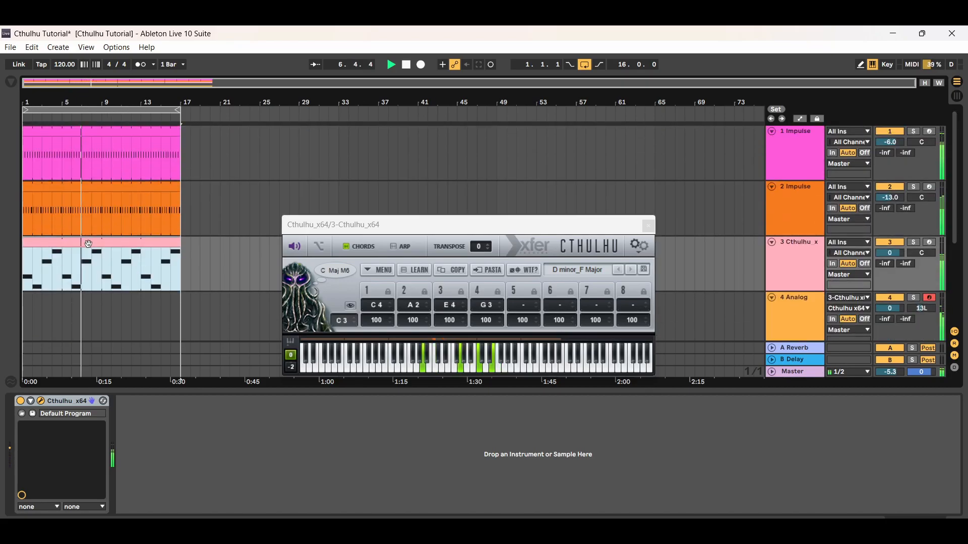
Open the Cthulhu track's MIDI clip, move its first and third notes to E3 during playback, and stop the playback.
double_click(88, 244)
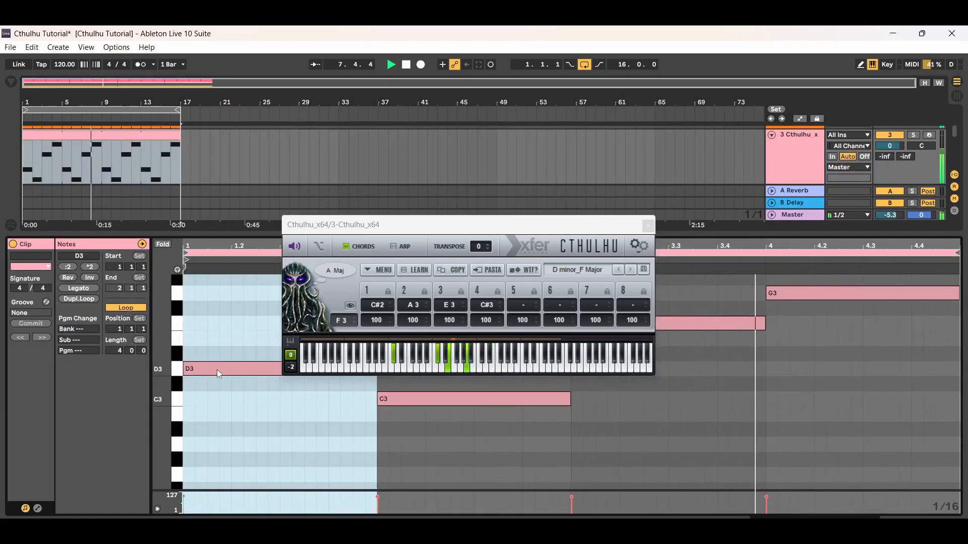
left_click_drag(228, 366, 229, 347)
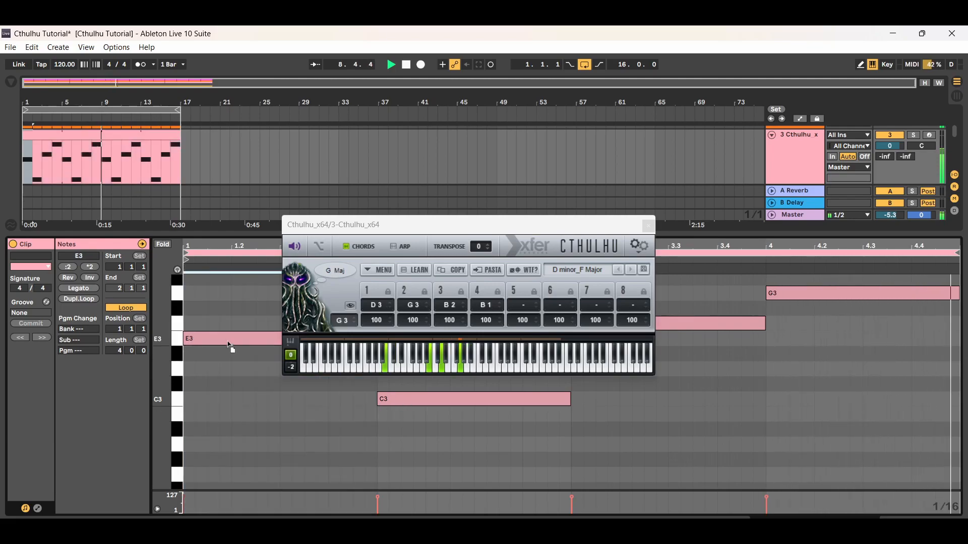
left_click_drag(166, 355, 167, 426)
left_click_drag(648, 397, 652, 411)
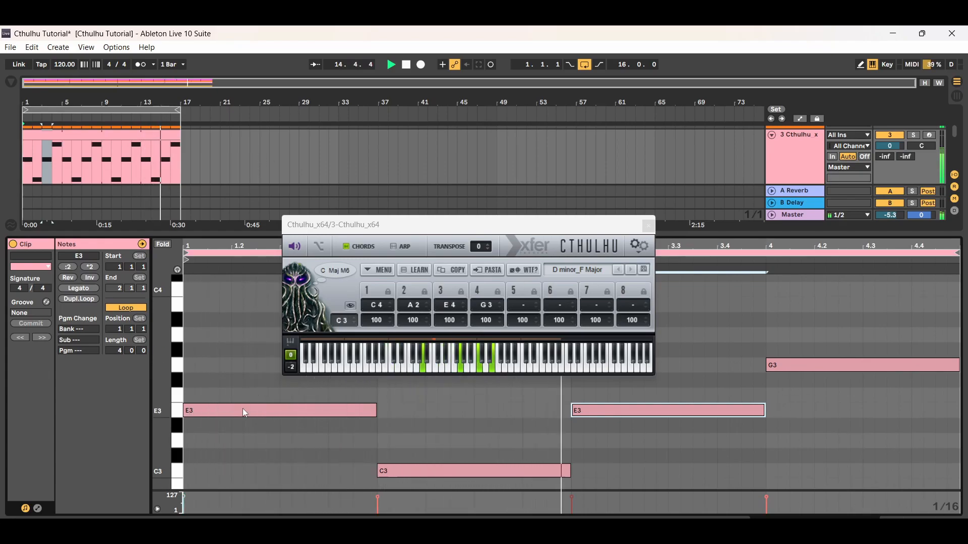
left_click(407, 68)
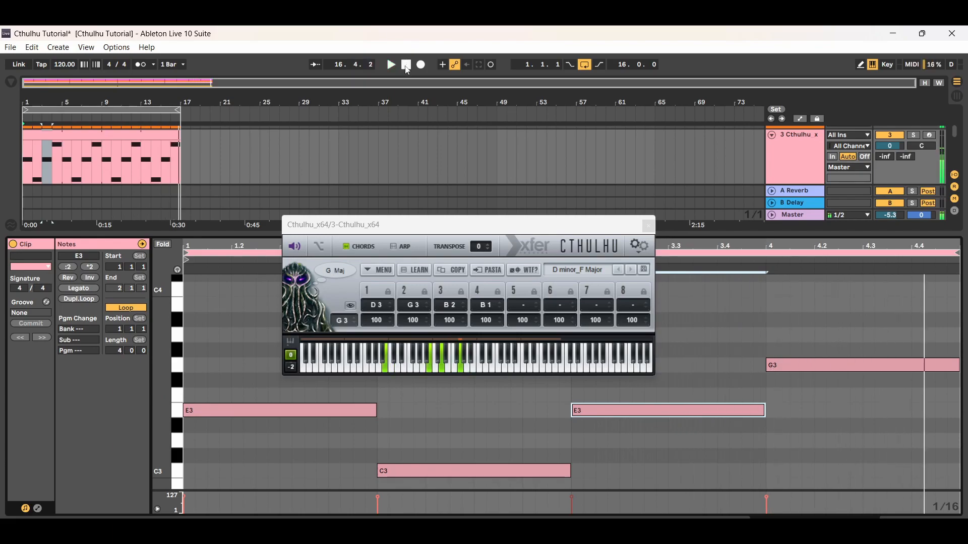